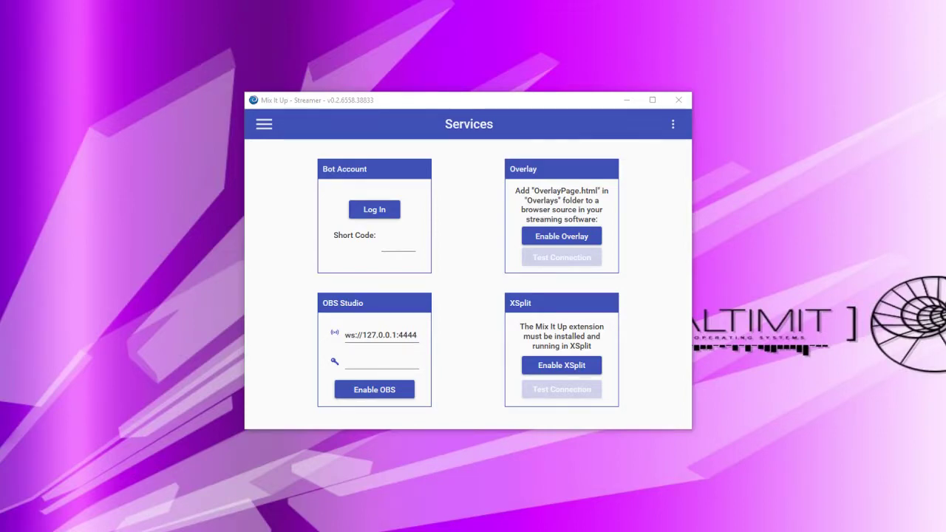
# Open Mix It Up's installation folder from the ⋮ menu and bring the Explorer window over Mix It Up
pyautogui.click(672, 124)
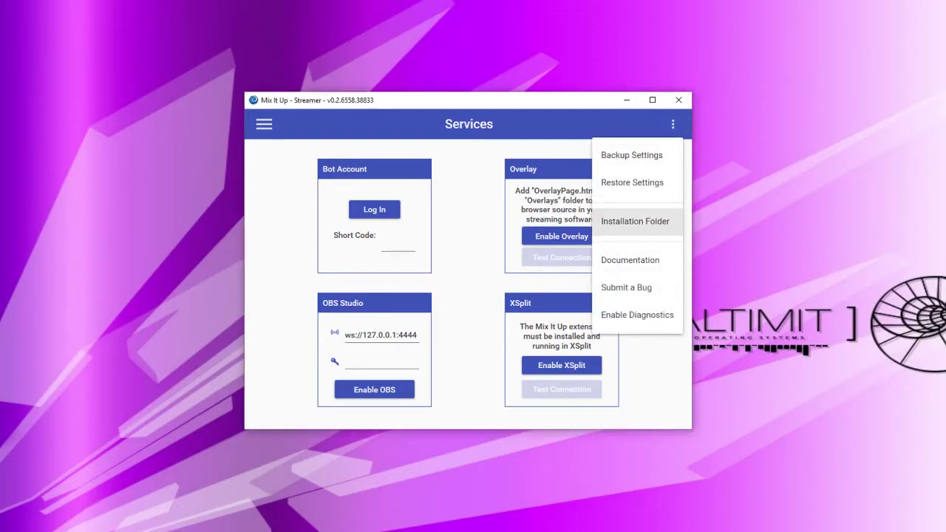
pyautogui.click(635, 221)
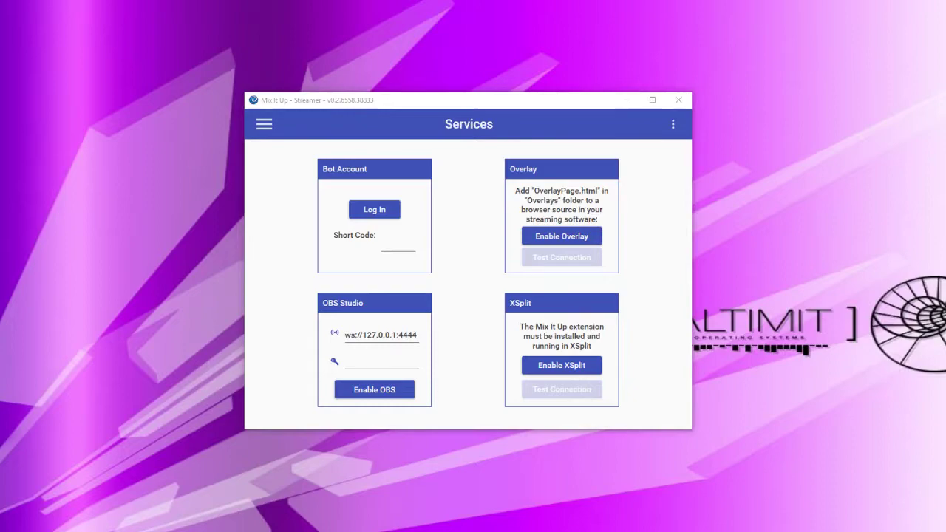
pyautogui.moveTo(82, 193); pyautogui.dragTo(487, 117)
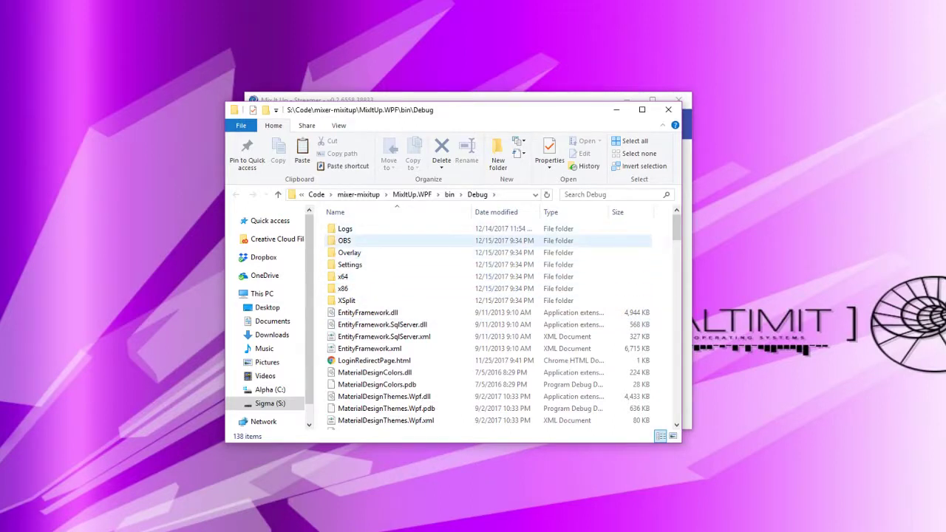
# Look at the obs-websocket installer in the OBS folder, then close File Explorer
pyautogui.doubleClick(344, 240)
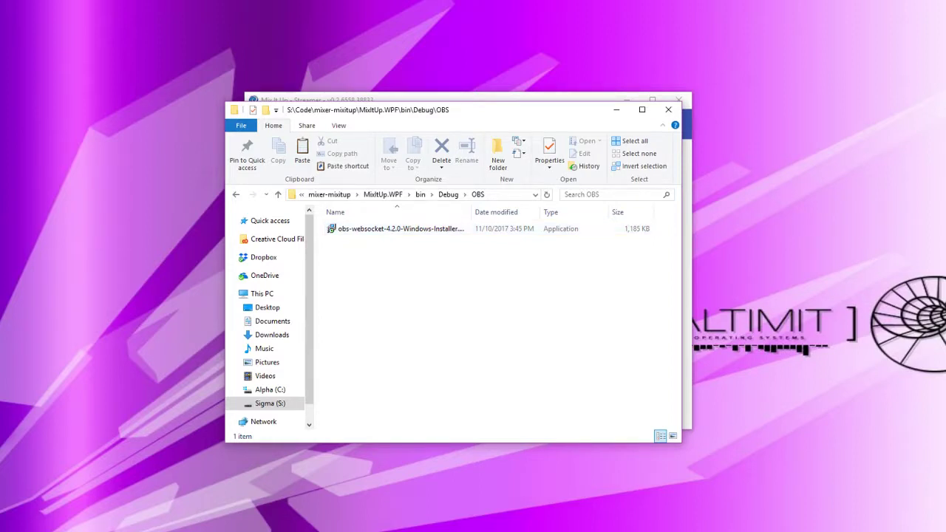
pyautogui.hotkey('alt', 'F4')
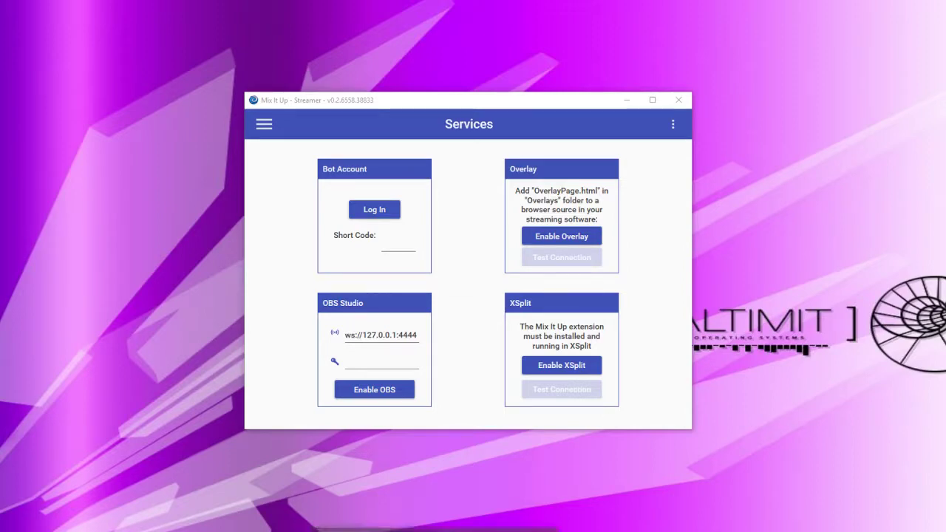
pyautogui.click(372, 529)
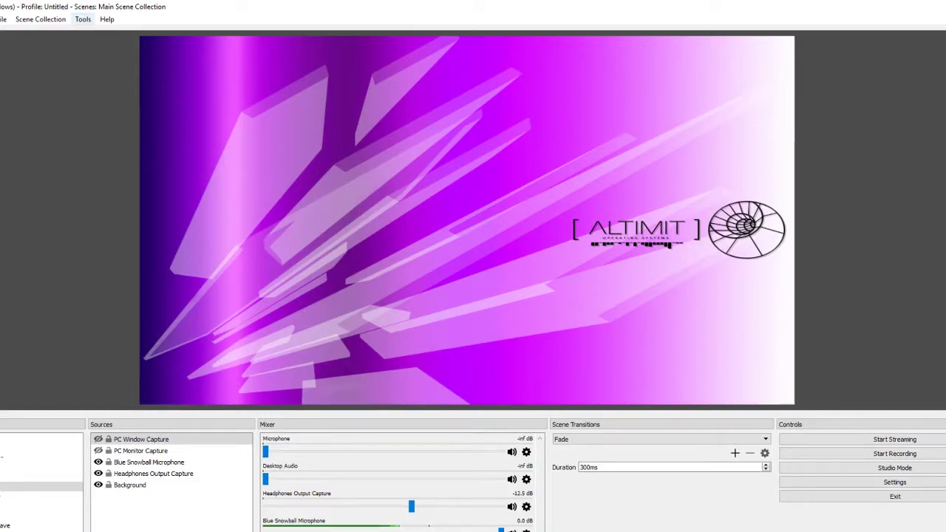
pyautogui.click(82, 19)
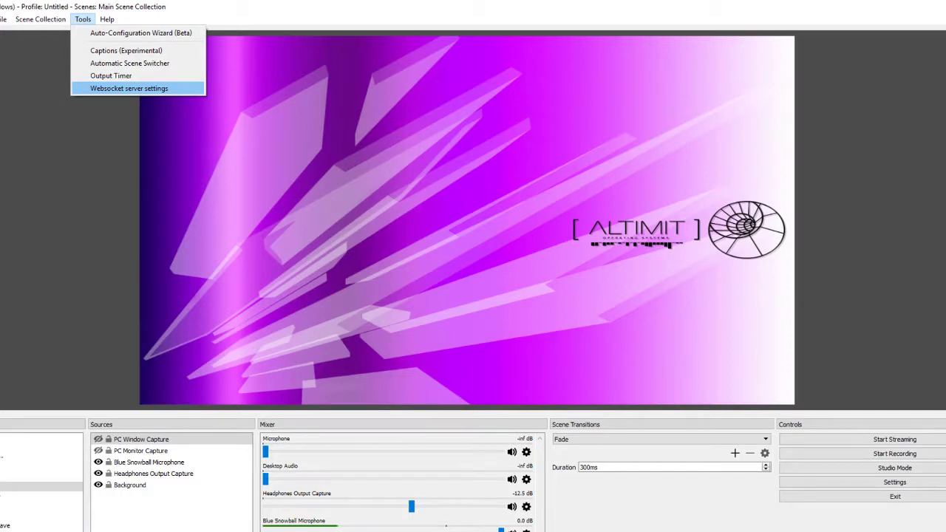
pyautogui.press('Return')
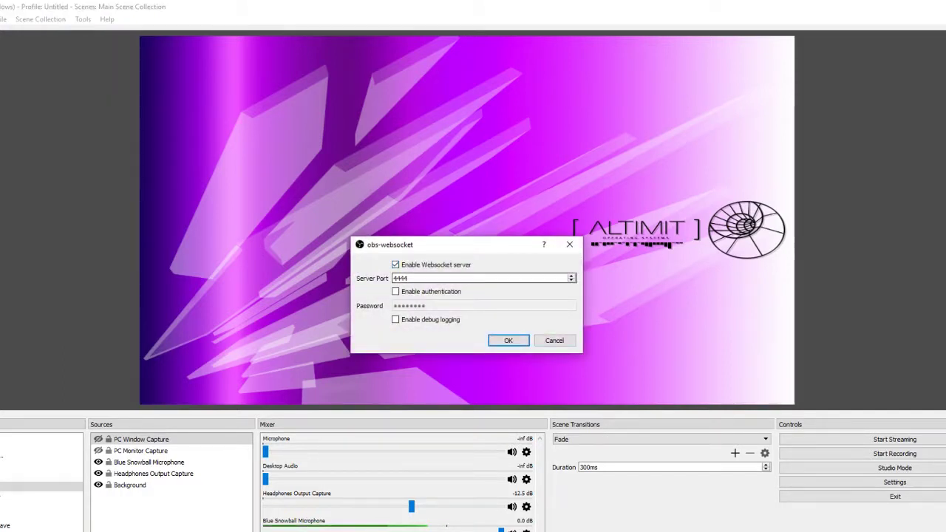
pyautogui.doubleClick(400, 278)
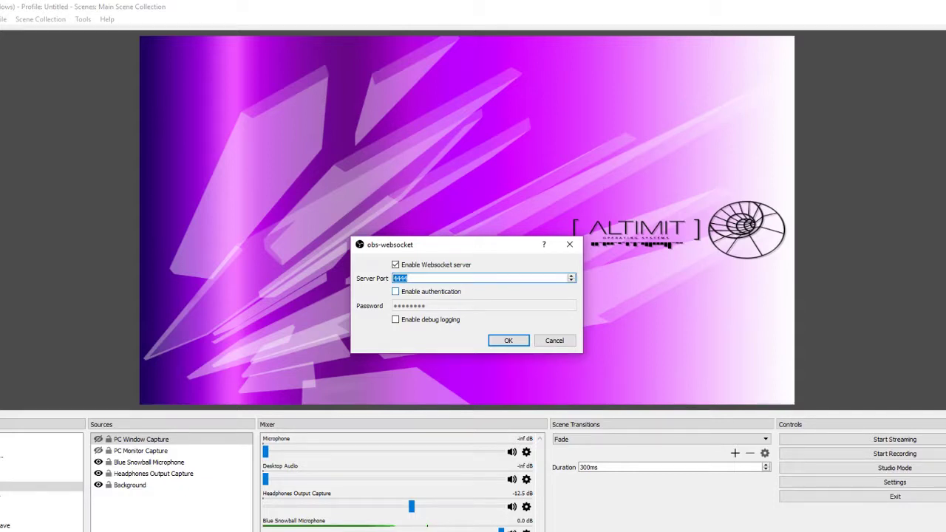
pyautogui.click(408, 278)
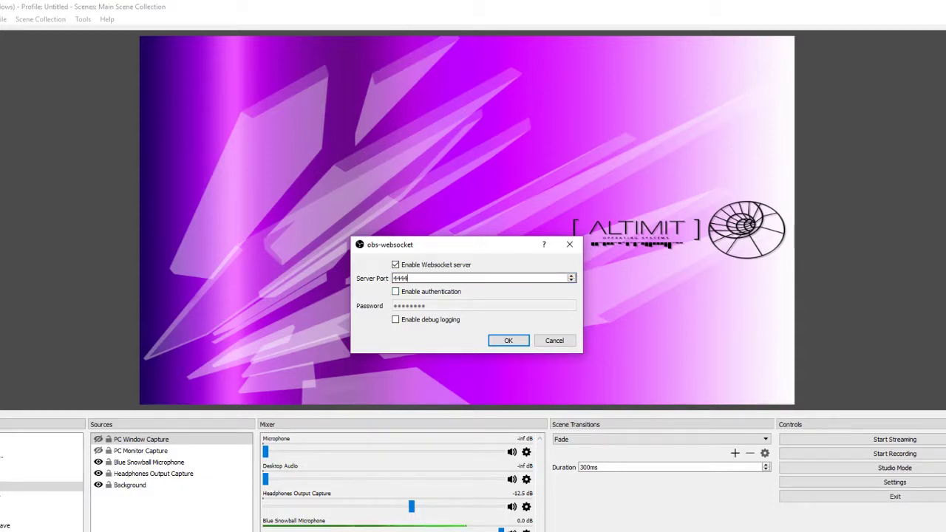
pyautogui.doubleClick(407, 278)
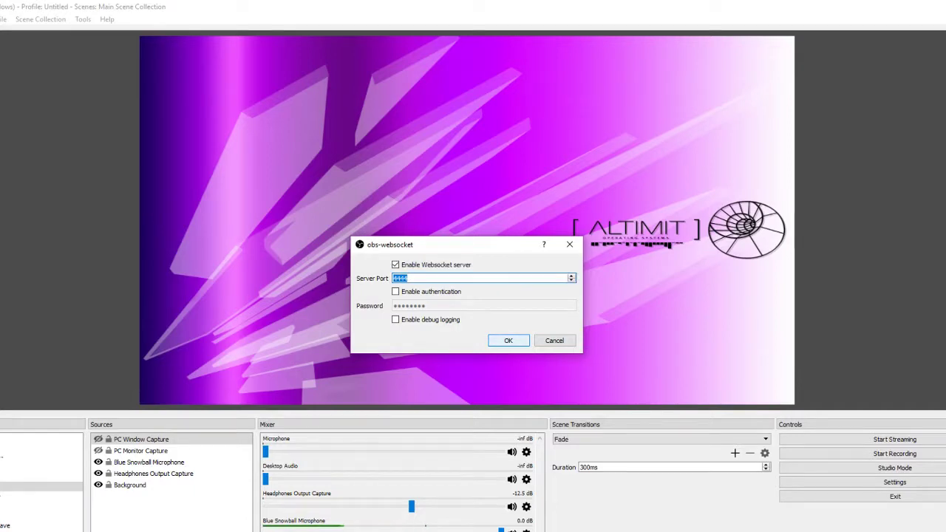
pyautogui.press('Return')
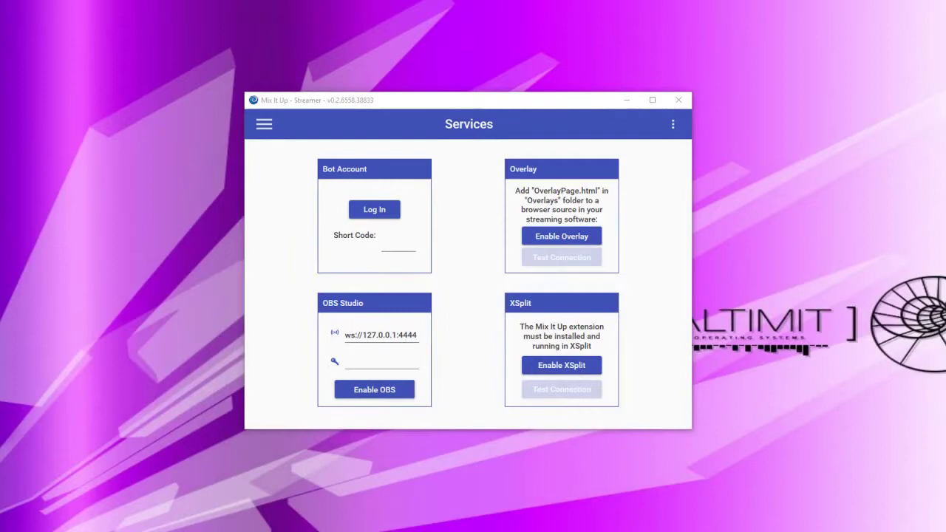
# Enable the OBS Studio connection at ws://127.0.0.1:4444 with an empty password
pyautogui.moveTo(345, 334); pyautogui.dragTo(396, 335)
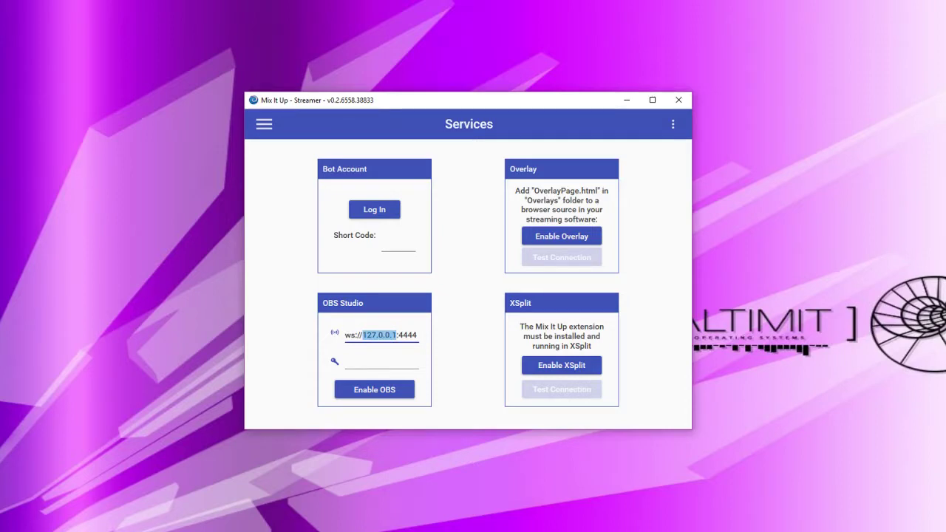
pyautogui.click(397, 335)
pyautogui.moveTo(397, 335)
pyautogui.mouseDown()
pyautogui.moveTo(362, 335)
pyautogui.moveTo(398, 334)
pyautogui.mouseUp()
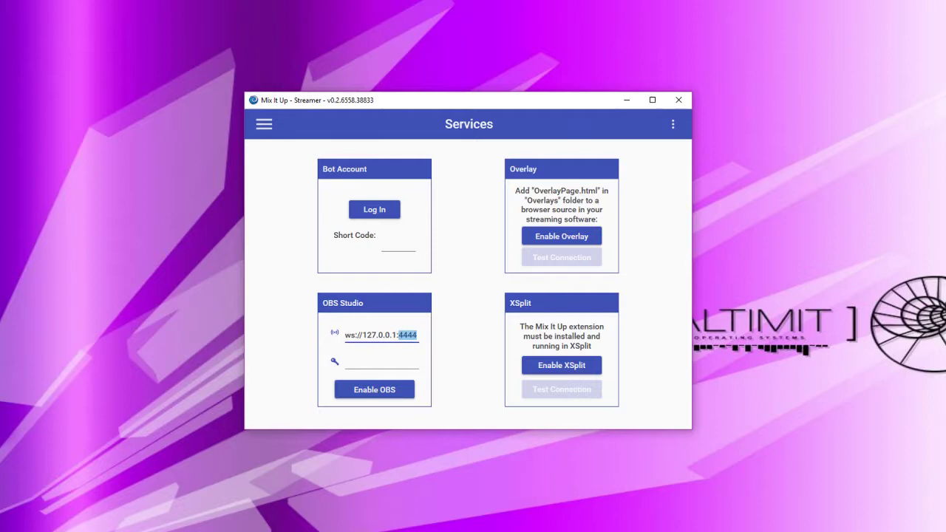
pyautogui.click(345, 361)
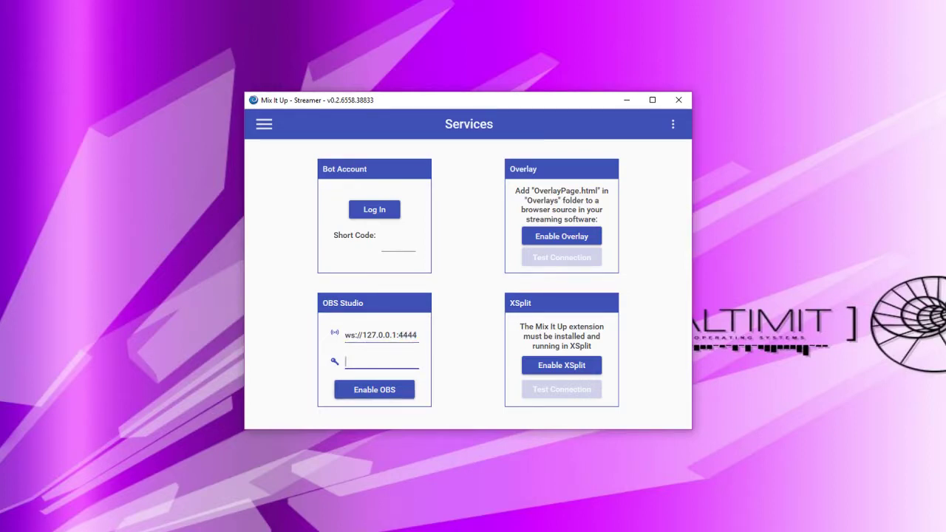
pyautogui.click(374, 389)
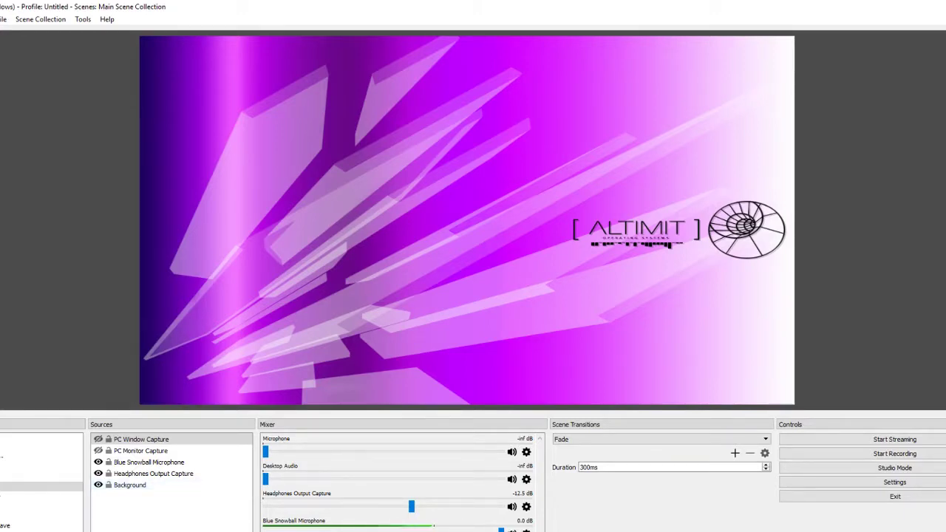
# Add a Text (GDI+) source named 'Youtube Text' in OBS Studio
pyautogui.click(99, 529)
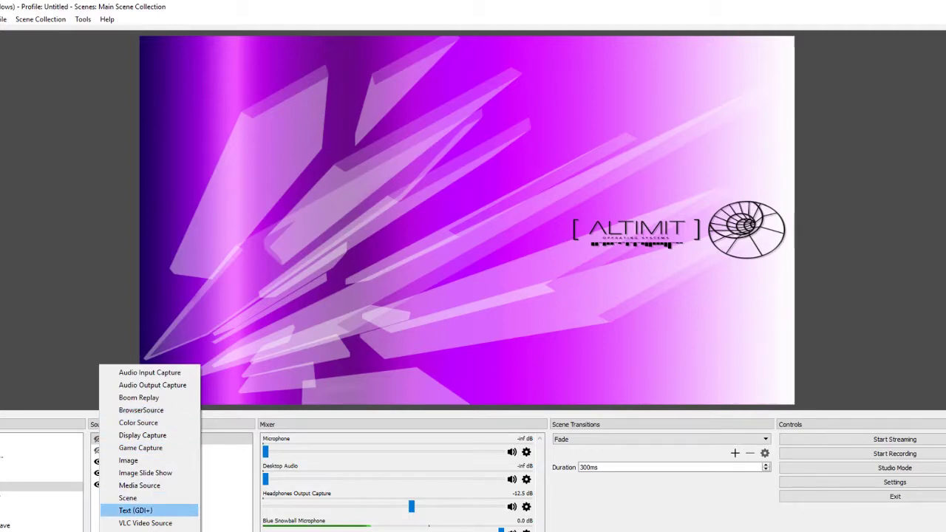
pyautogui.click(137, 510)
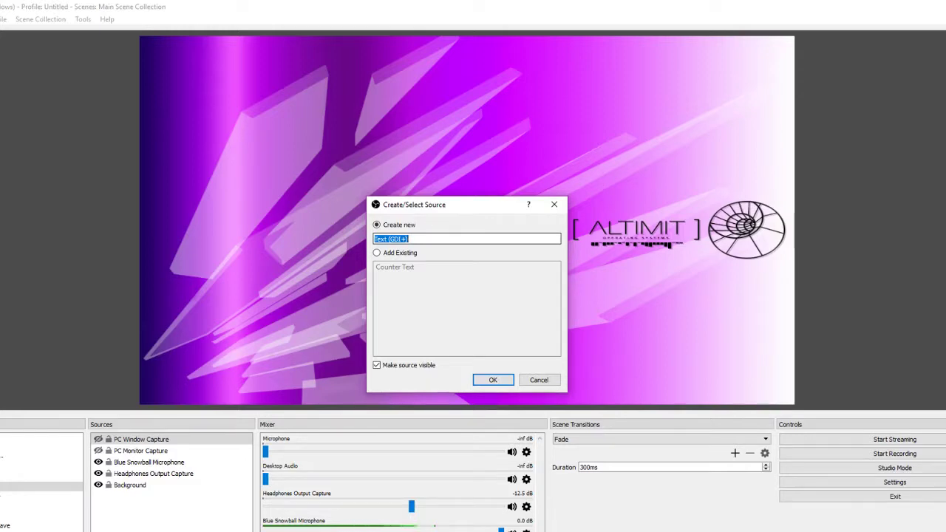
pyautogui.write('Youtube Tes')
pyautogui.write('t')
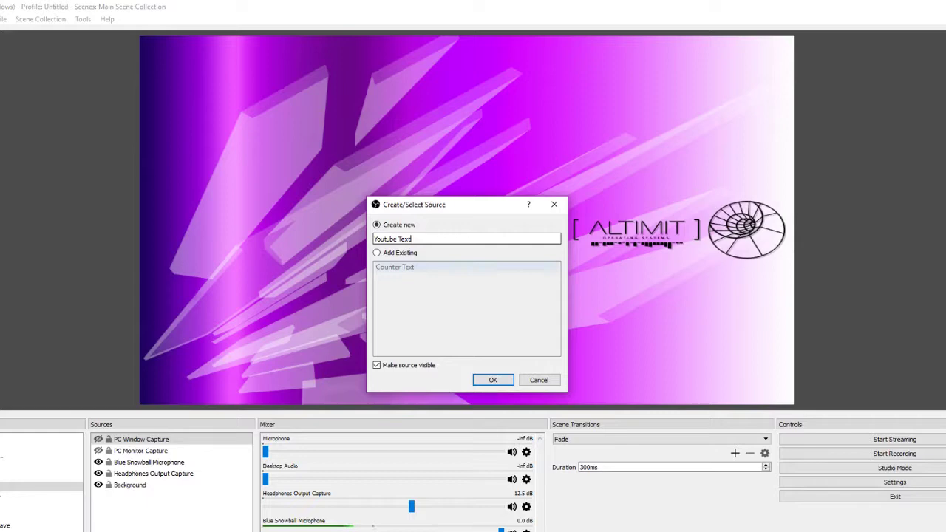
pyautogui.press('Return')
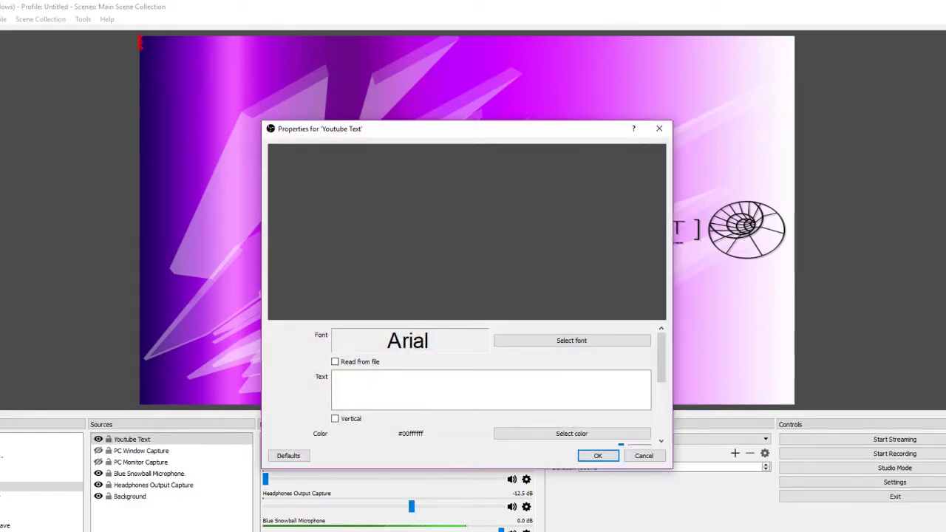
# Give the source the text 'Hello World!' in red and save its properties
pyautogui.moveTo(491, 133); pyautogui.dragTo(471, 82)
pyautogui.click(313, 326)
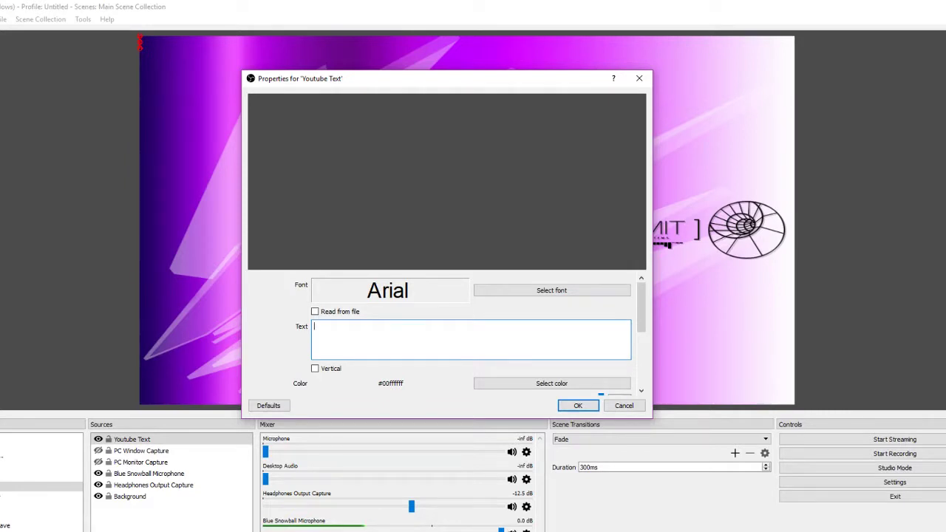
pyautogui.write('Hello World!')
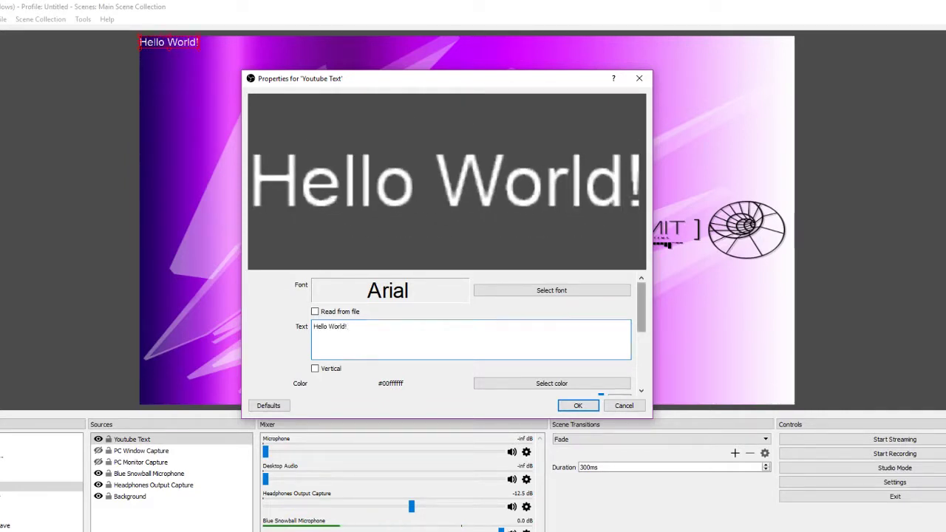
pyautogui.scroll(-1, 473, 340)
pyautogui.click(551, 363)
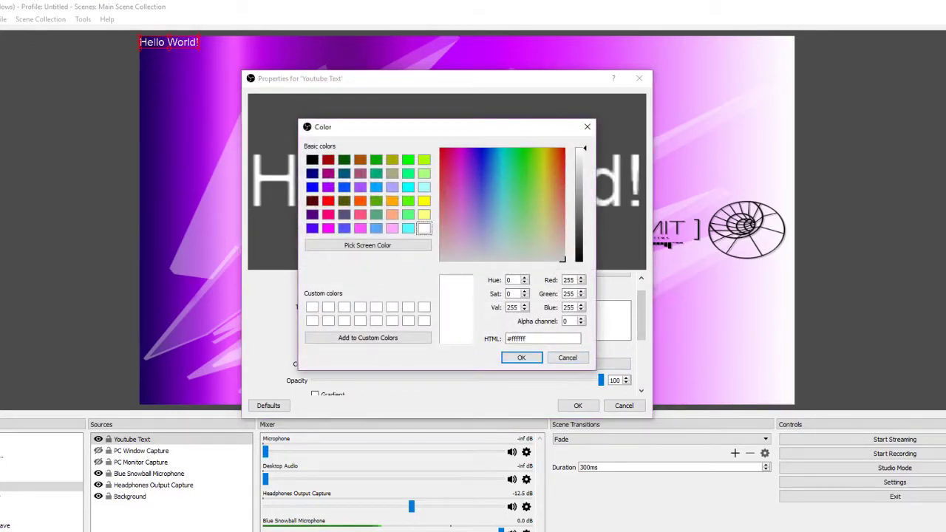
pyautogui.click(328, 200)
pyautogui.click(521, 357)
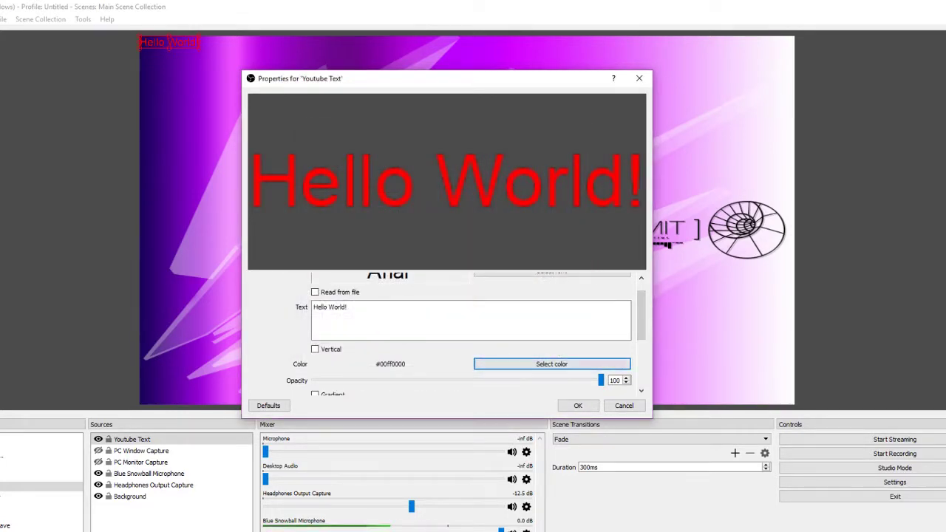
pyautogui.scroll(-5, 452, 340)
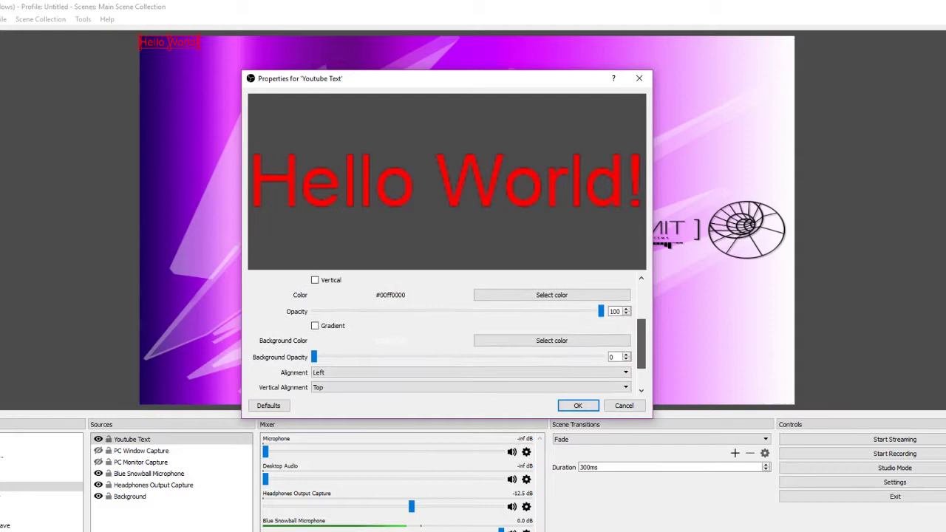
pyautogui.press('Return')
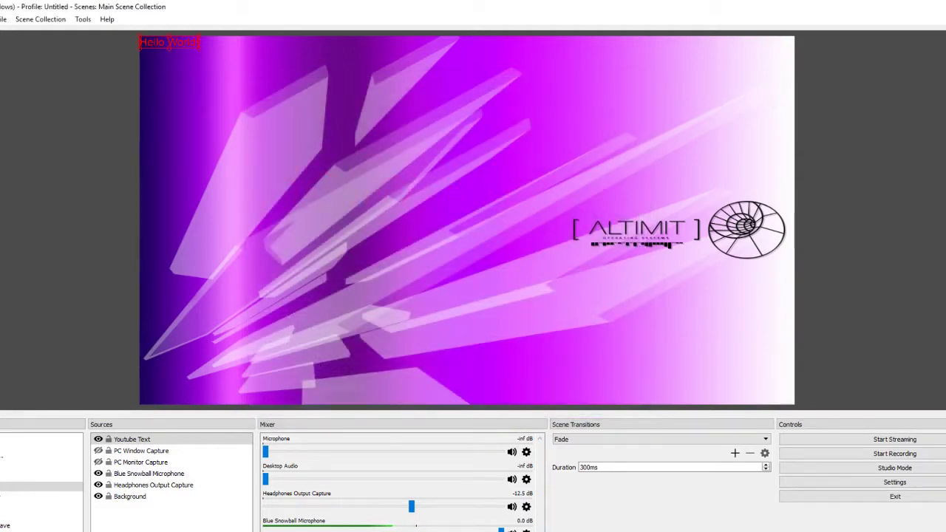
# Enlarge the Hello World! text, place it centred lower in the scene, and return to Mix It Up
pyautogui.moveTo(170, 43); pyautogui.dragTo(813, 223)
pyautogui.moveTo(591, 181); pyautogui.dragTo(478, 218)
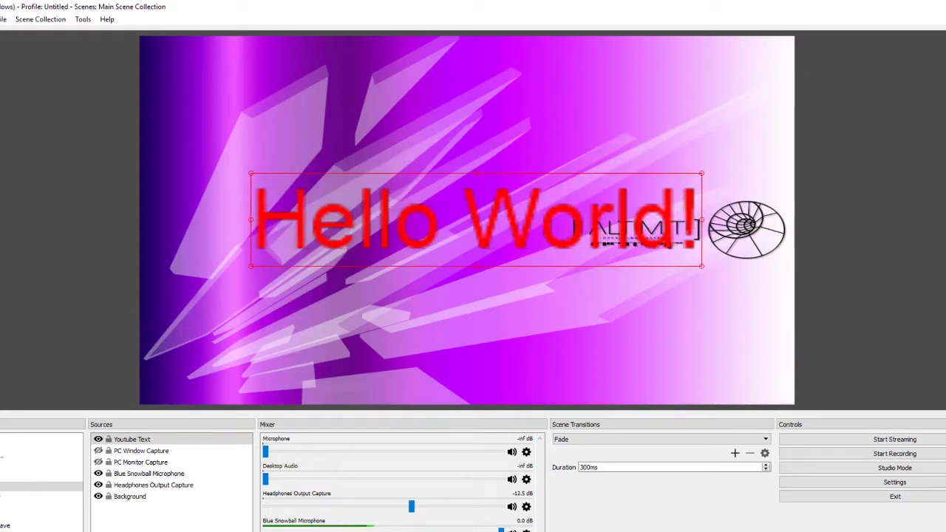
pyautogui.press('Escape')
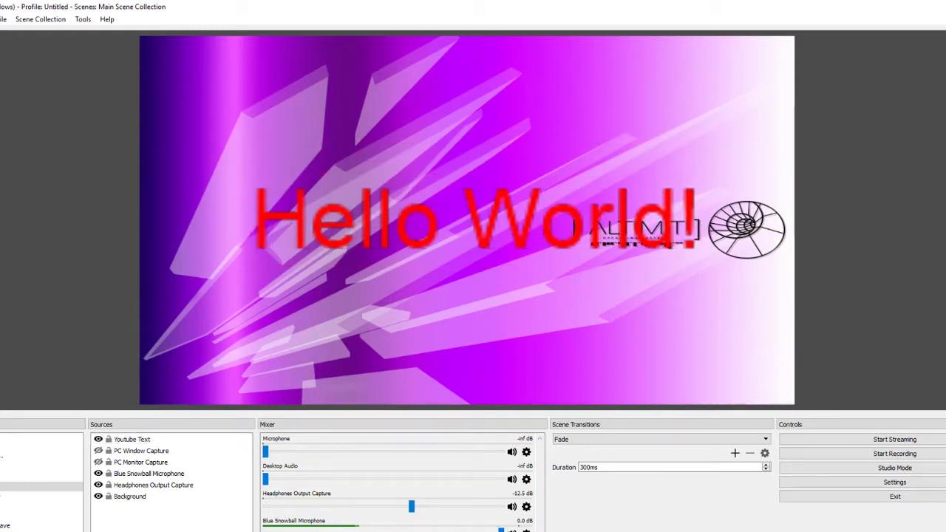
pyautogui.click(132, 439)
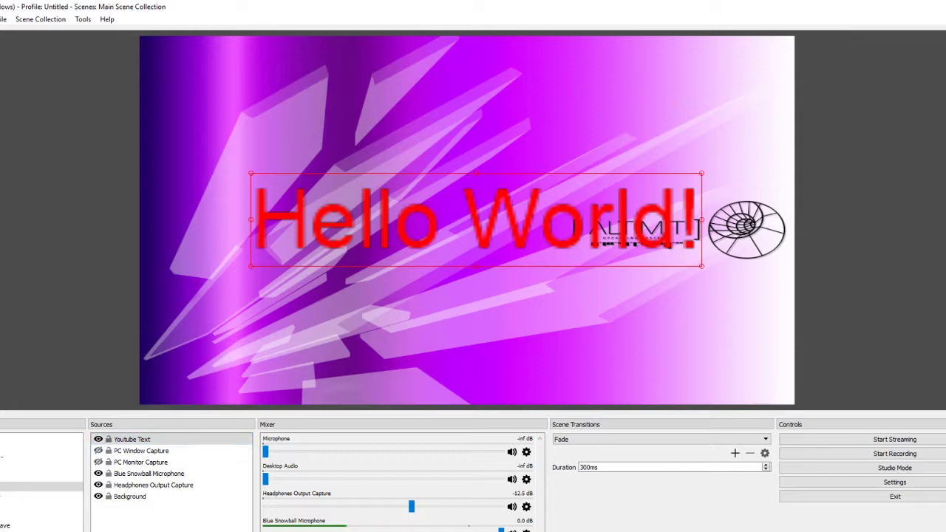
pyautogui.hotkey('alt', 'Tab')
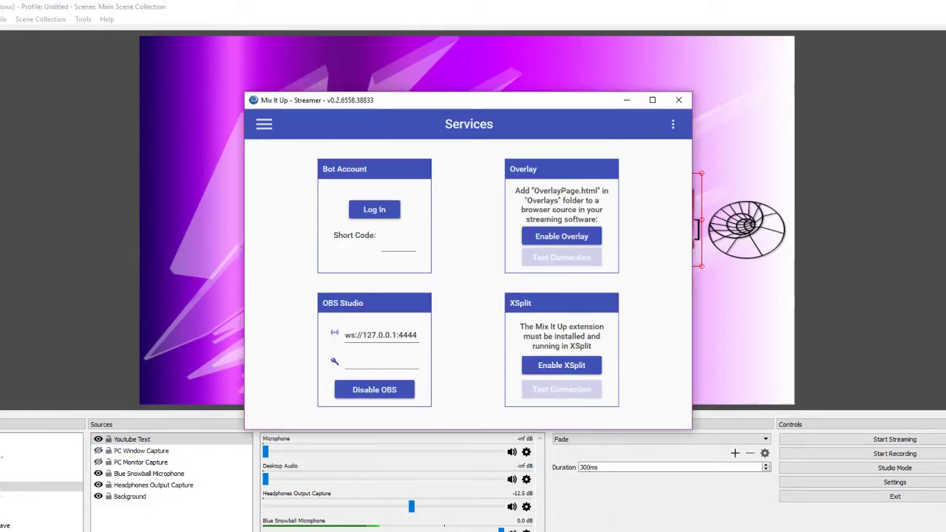
# Go to Commands > Custom Commands and start a new command
pyautogui.click(264, 124)
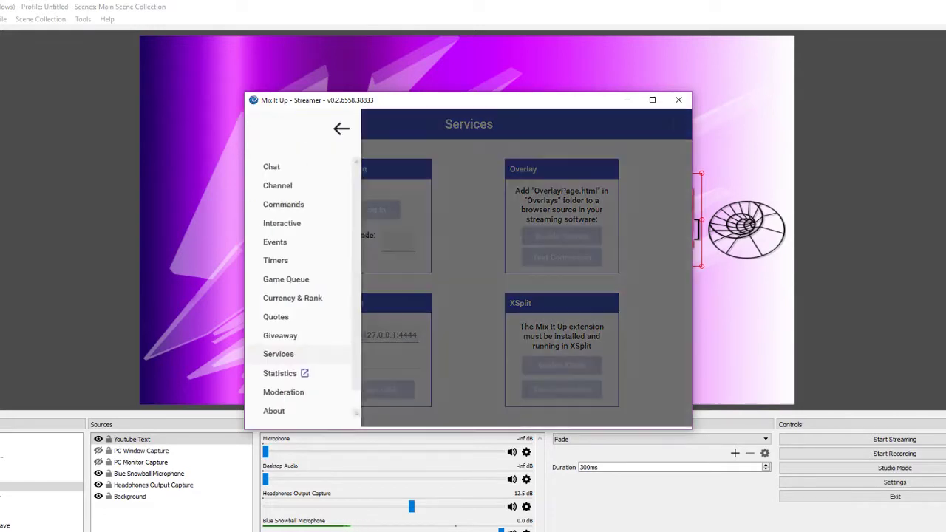
pyautogui.click(287, 204)
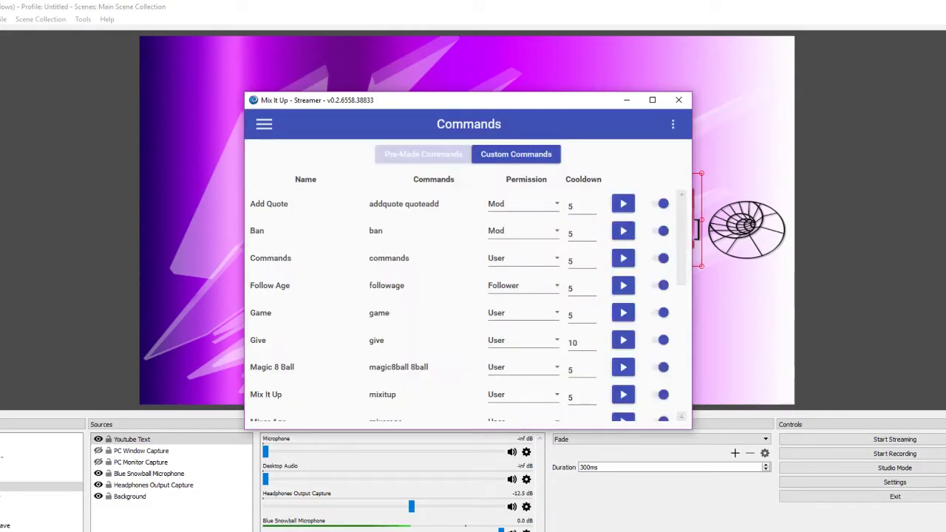
pyautogui.click(515, 154)
pyautogui.click(468, 405)
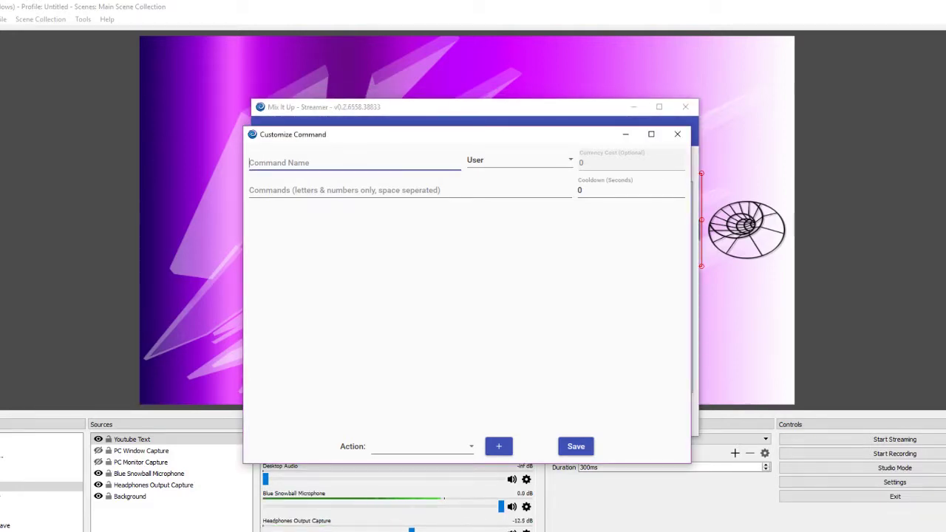
# Name the command 'Test' with the trigger word 'test'
pyautogui.write('Test')
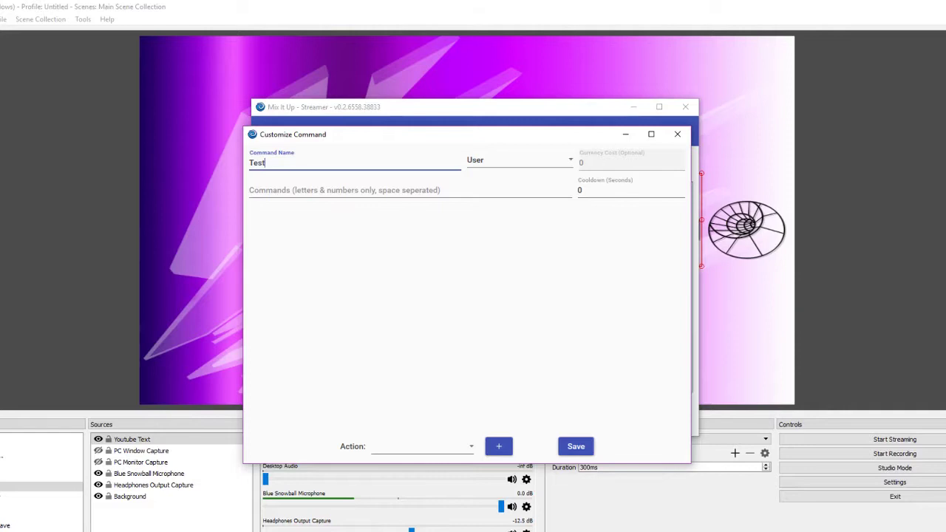
pyautogui.press('Tab')
pyautogui.click(255, 190)
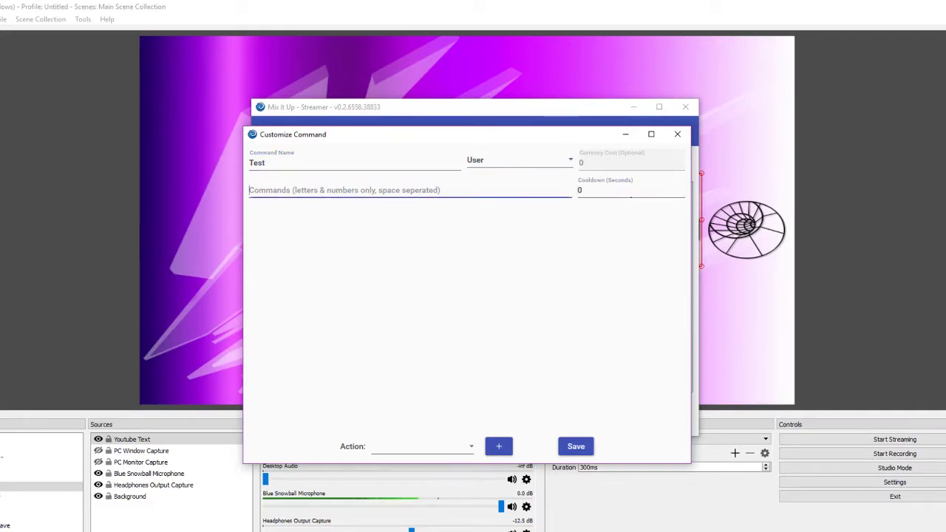
pyautogui.write('test')
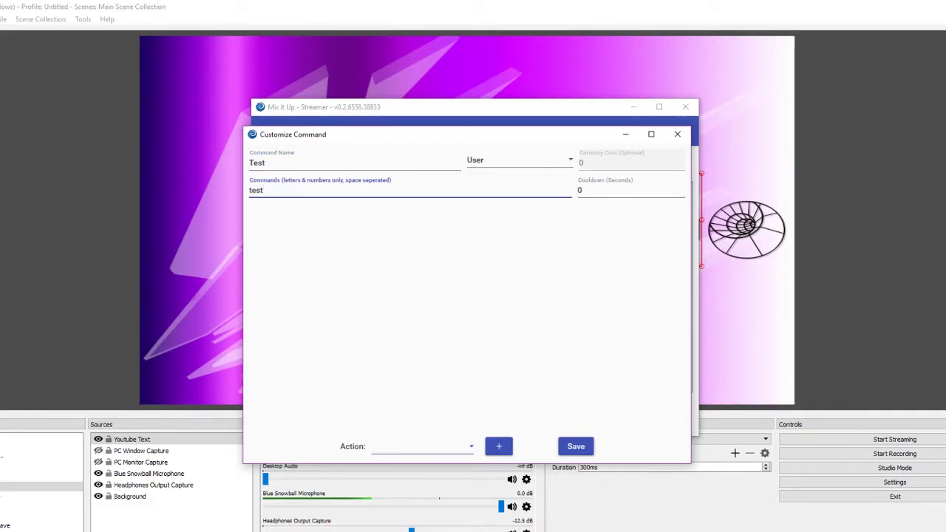
pyautogui.click(421, 446)
pyautogui.scroll(-1, 414, 325)
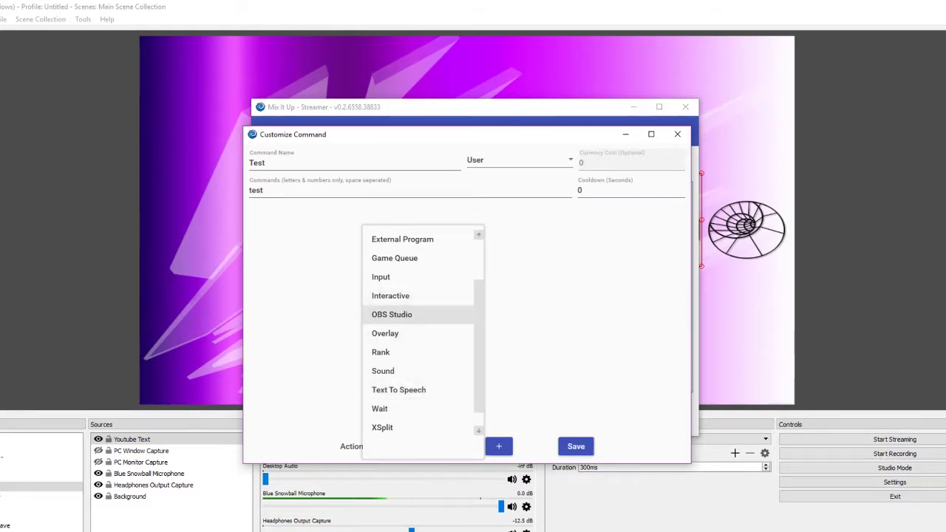
# Add an OBS Studio action to Test and set its type to Source Visibility
pyautogui.click(392, 314)
pyautogui.click(498, 446)
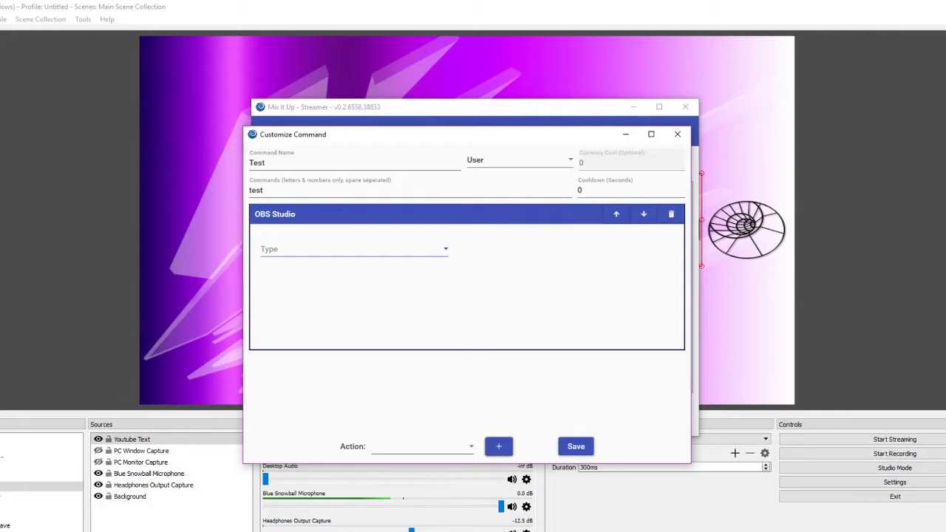
pyautogui.click(353, 249)
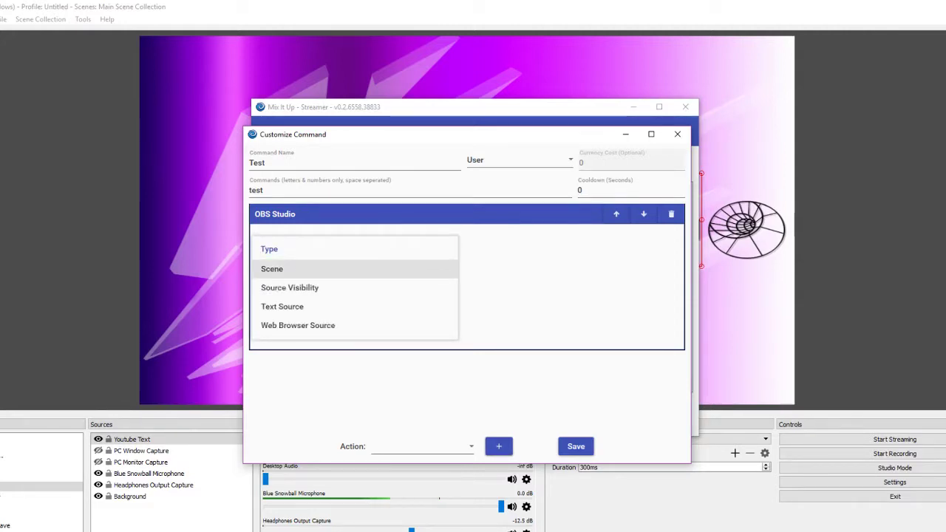
pyautogui.press('Down')
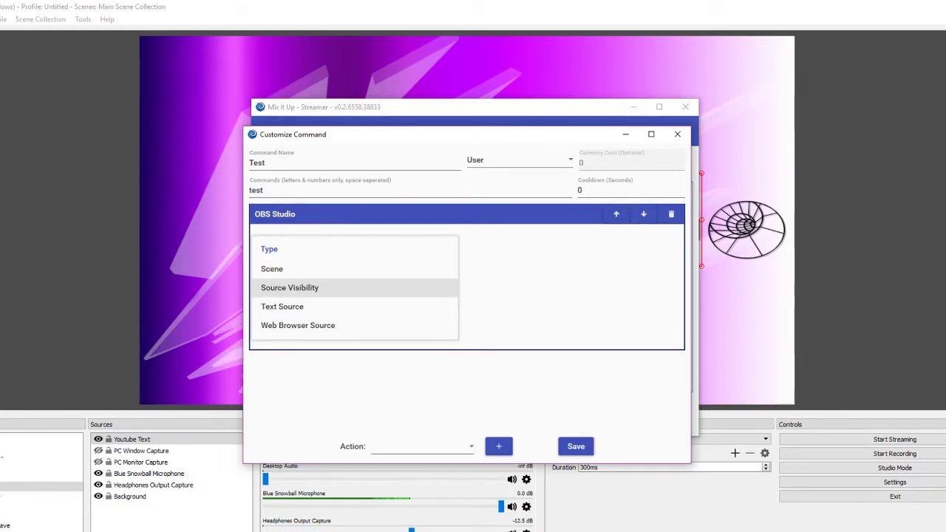
pyautogui.press('Down')
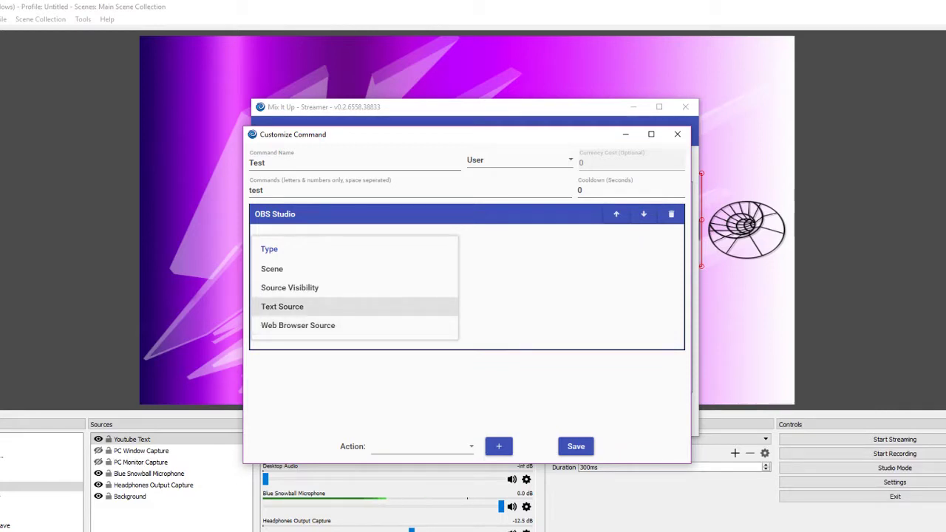
pyautogui.press('Up')
pyautogui.press('Down')
pyautogui.press('Down')
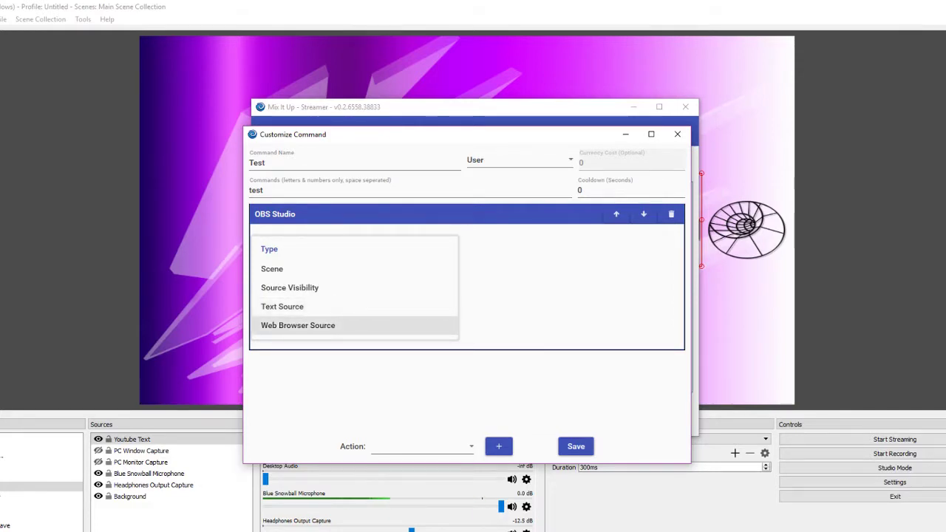
pyautogui.press('Up')
pyautogui.press('Up')
pyautogui.press('Down')
pyautogui.press('Down')
pyautogui.press('Up')
pyautogui.press('Up')
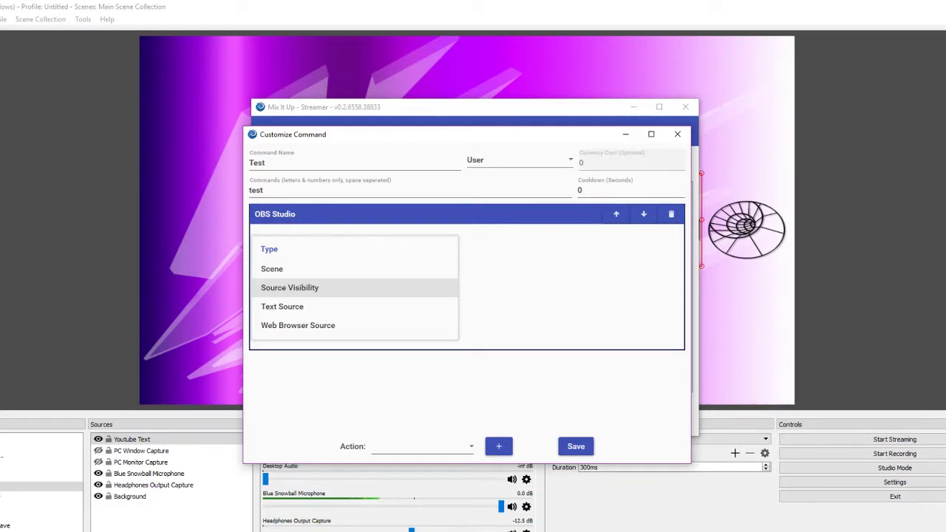
pyautogui.press('Return')
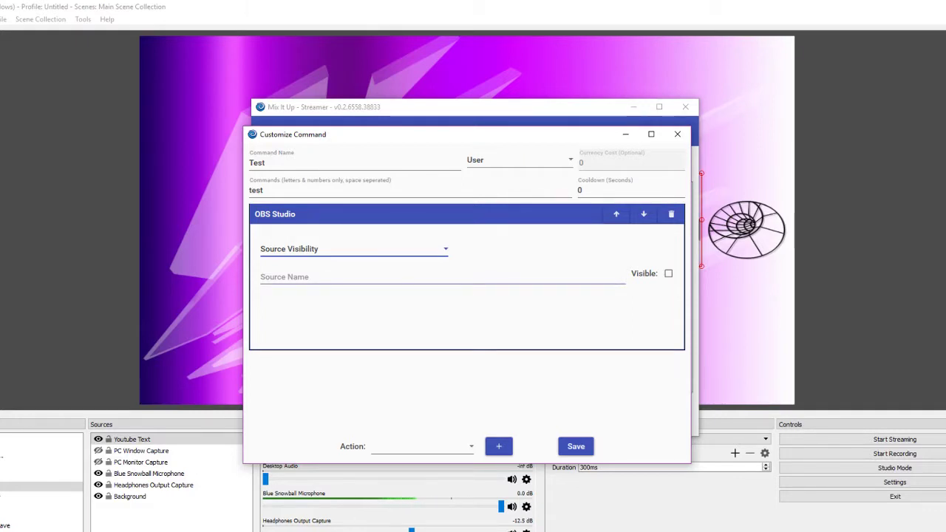
# Set the action's source name to 'Youtube Text' and save the Test command
pyautogui.click(295, 277)
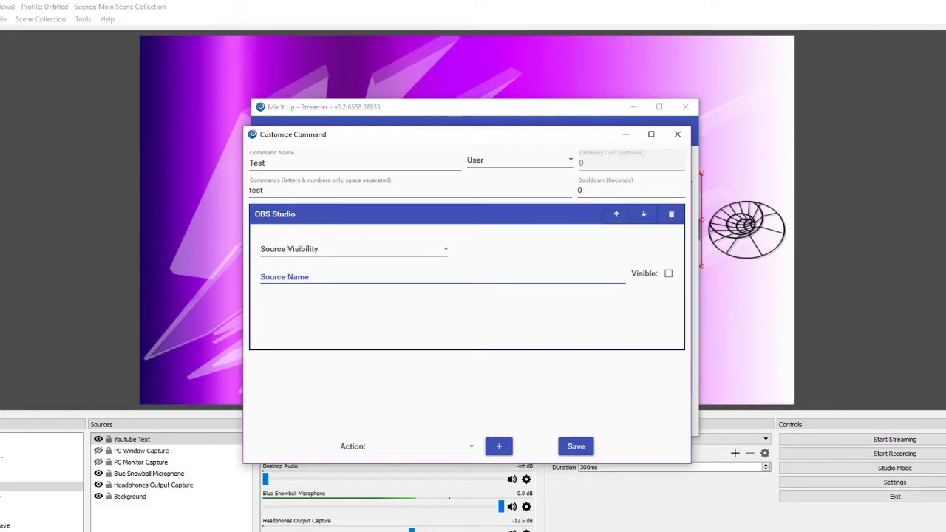
pyautogui.write('Youtube T')
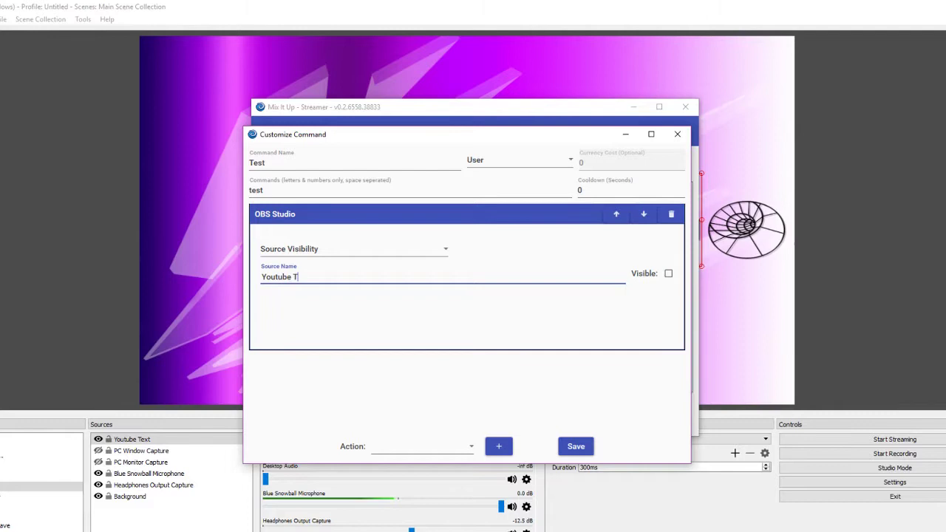
pyautogui.write('et')
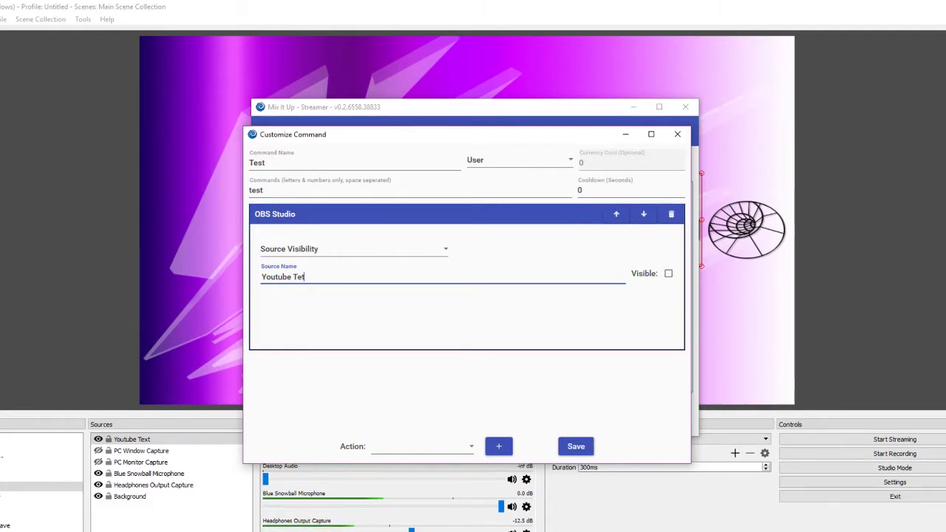
pyautogui.press('BackSpace')
pyautogui.write('xt')
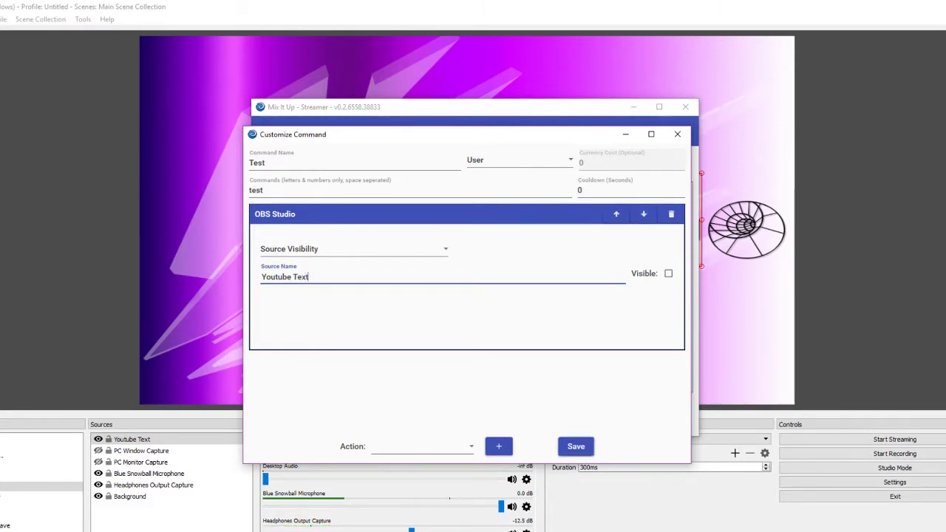
pyautogui.click(576, 447)
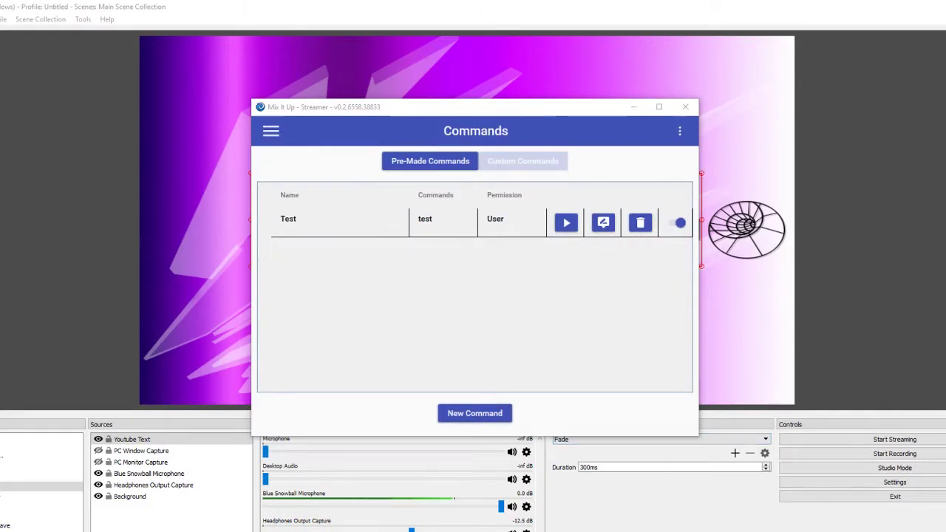
# Run Test to hide the text, then tick Visible, save, and run it again to show Hello World!
pyautogui.moveTo(559, 111); pyautogui.dragTo(549, 266)
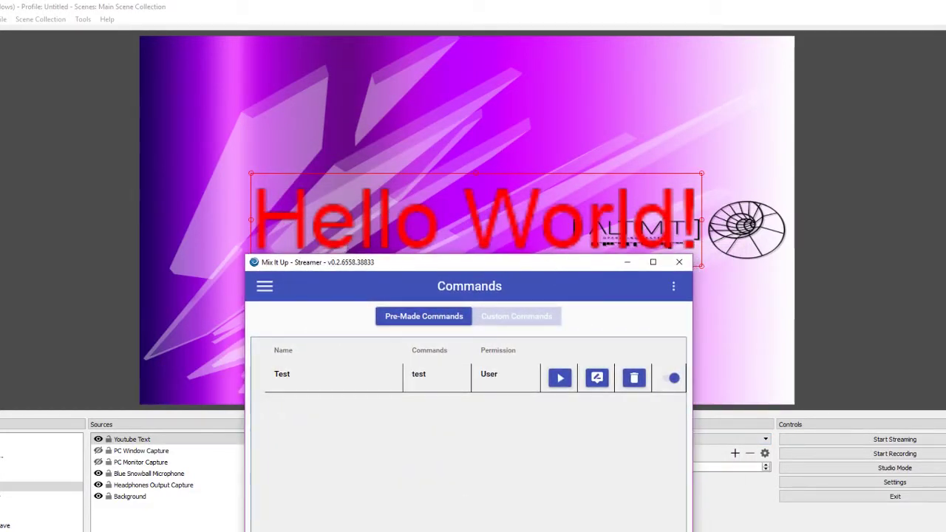
pyautogui.click(560, 378)
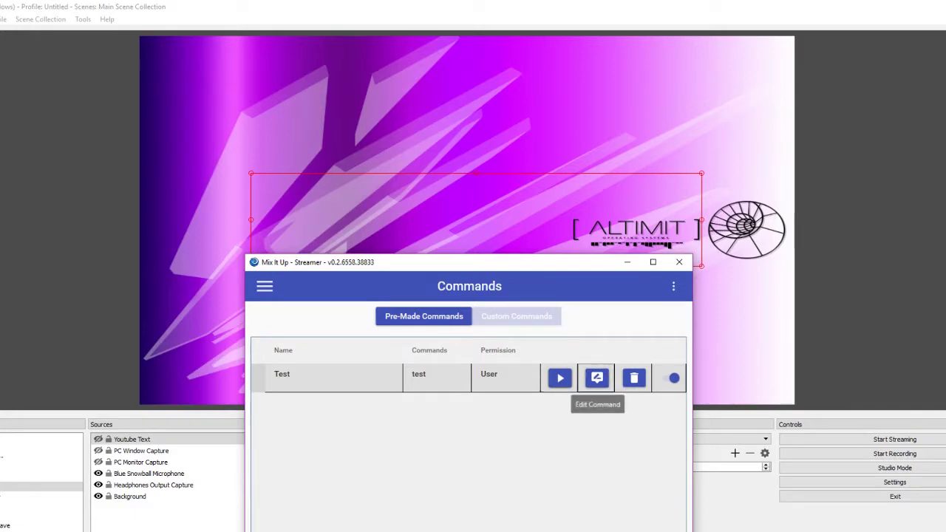
pyautogui.click(597, 378)
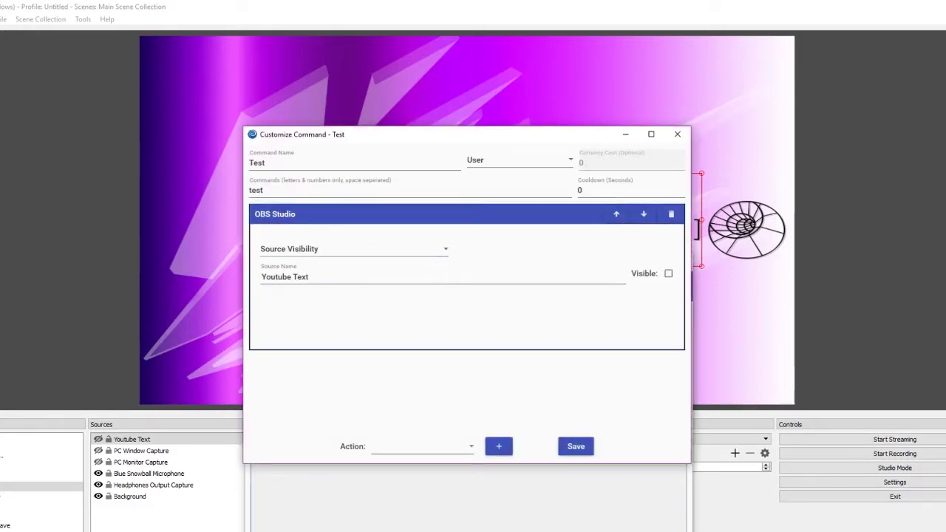
pyautogui.click(668, 273)
pyautogui.click(576, 446)
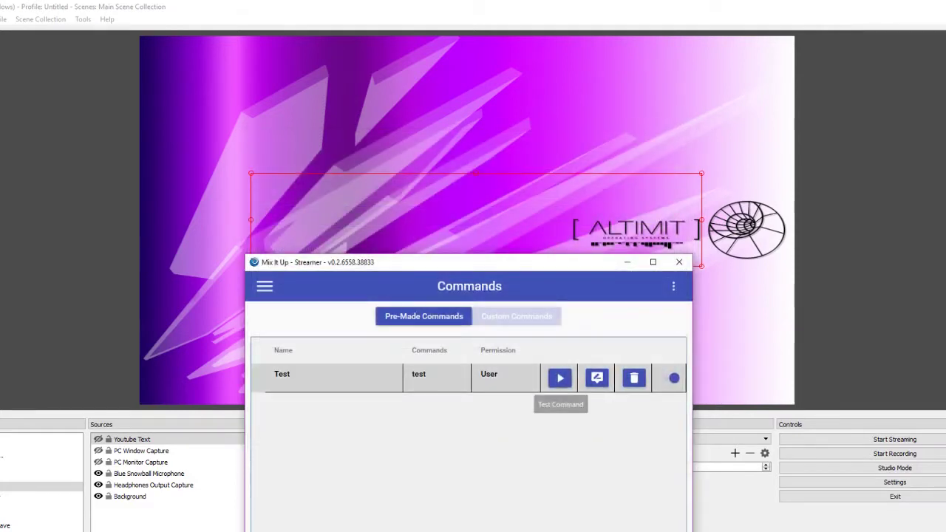
pyautogui.click(559, 379)
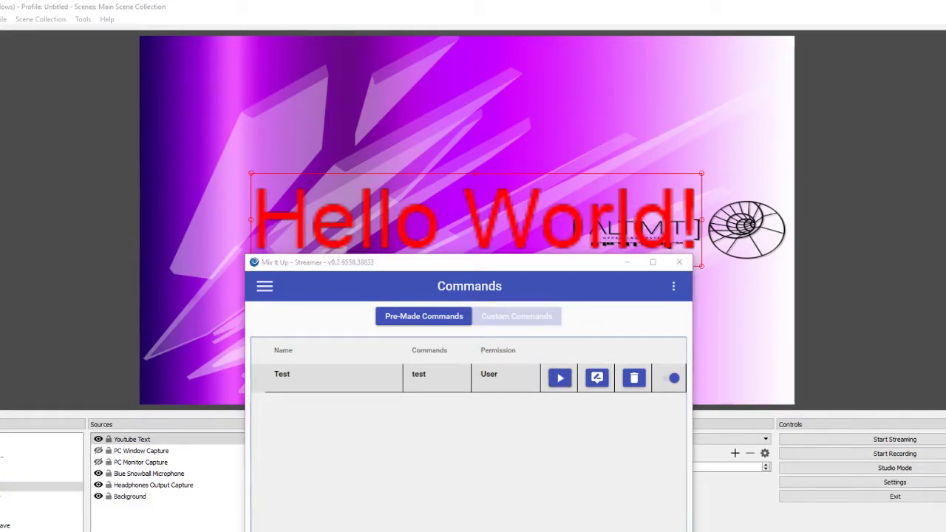
pyautogui.moveTo(473, 261); pyautogui.dragTo(472, 121)
# Switch the Test action to Text Source on Youtube Text with source text 'Goodbye World!'
pyautogui.click(593, 236)
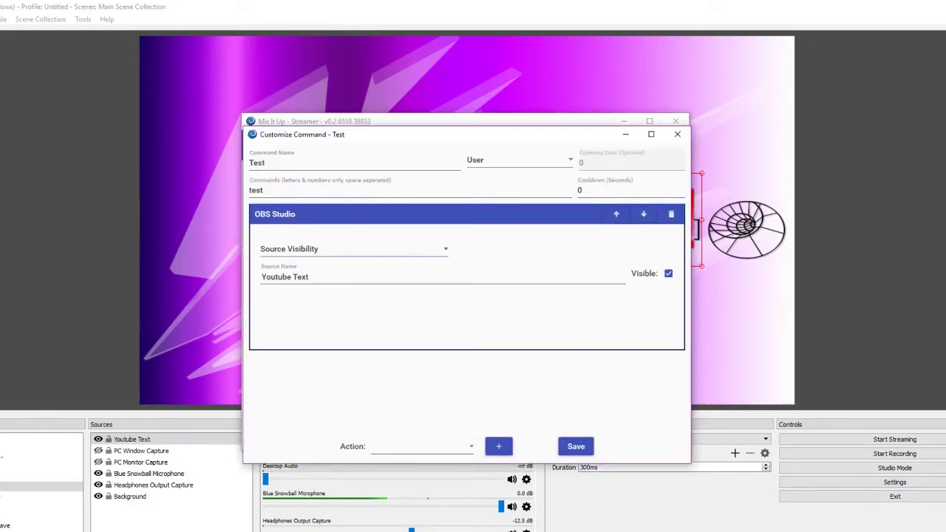
pyautogui.click(353, 249)
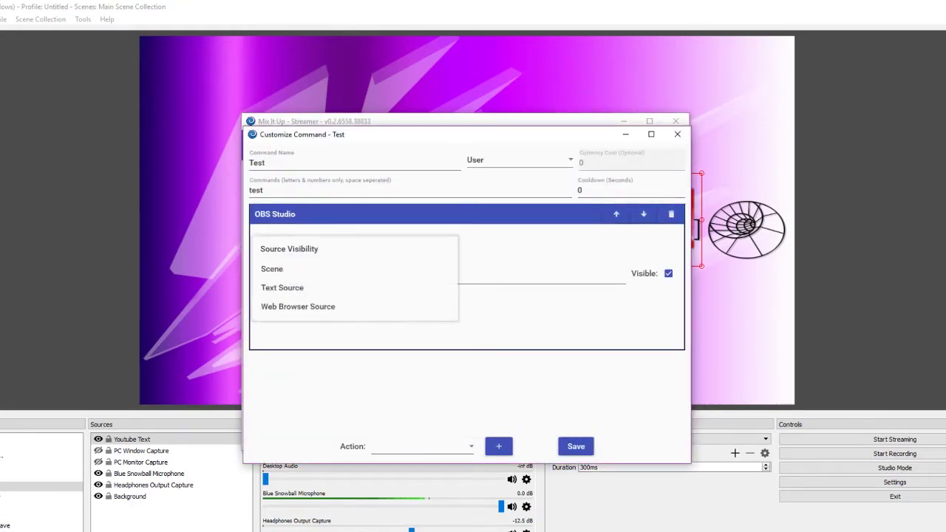
pyautogui.click(296, 287)
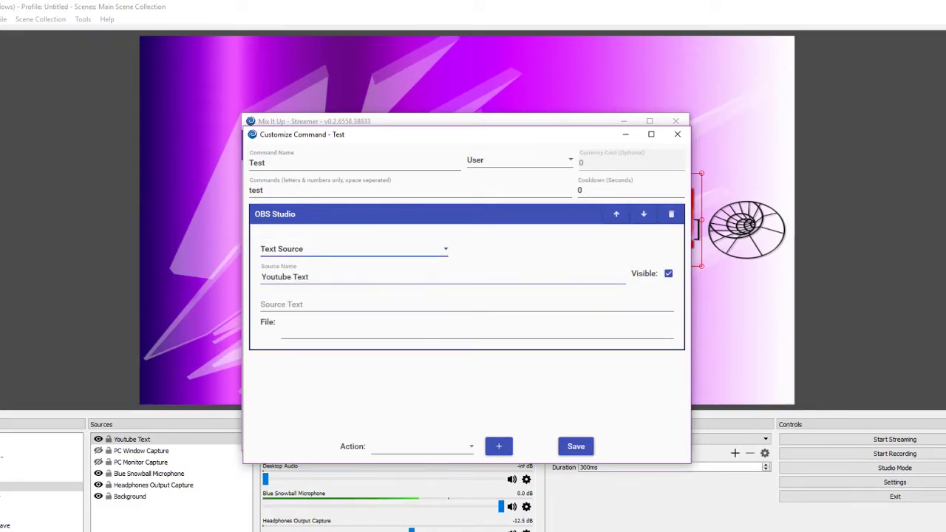
pyautogui.press('Tab')
pyautogui.press('End')
pyautogui.hotkey('ctrl', 'a')
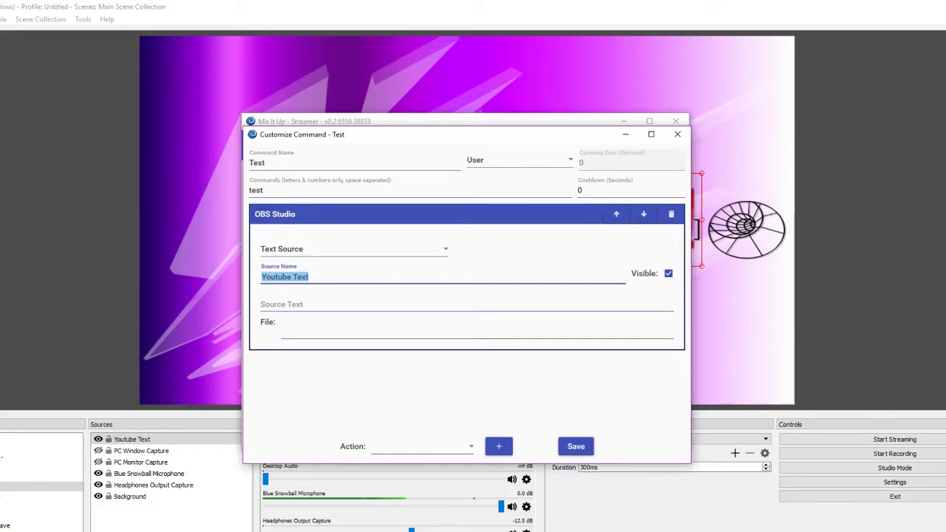
pyautogui.press('Tab')
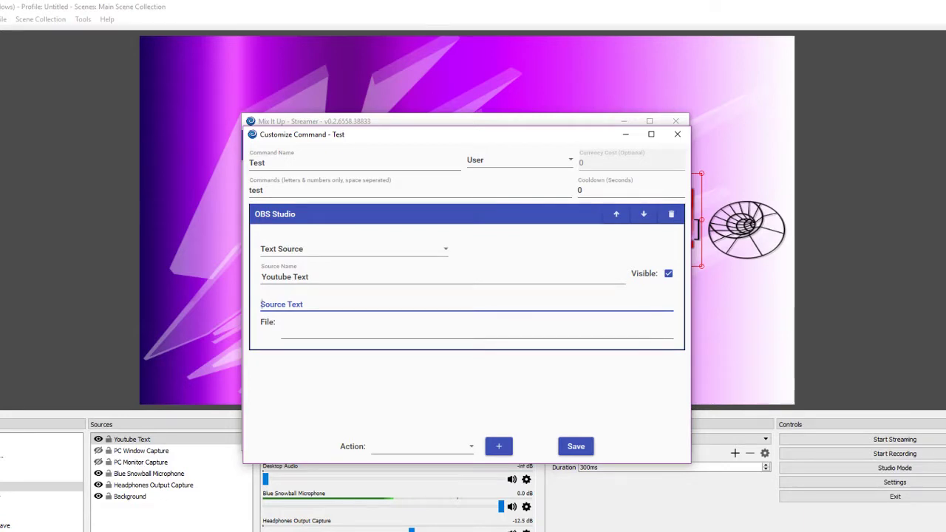
pyautogui.write('G')
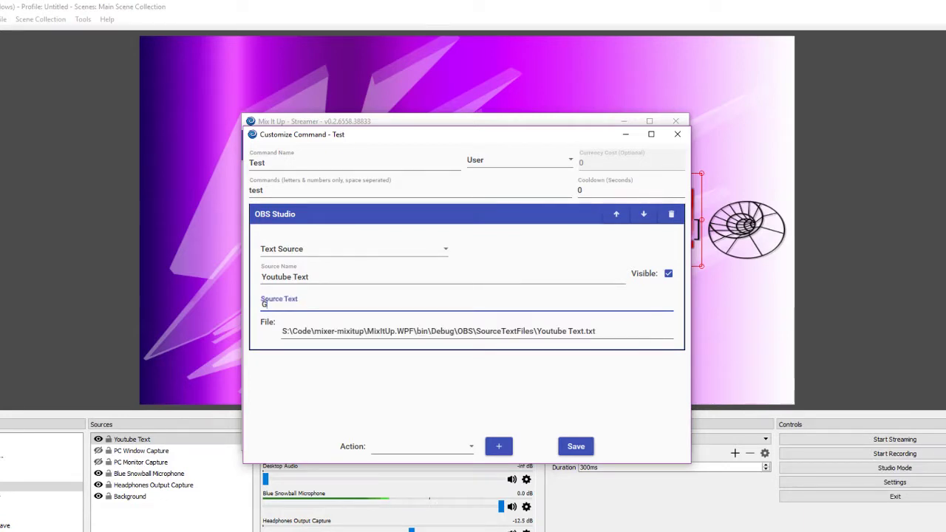
pyautogui.write('oodbye World!')
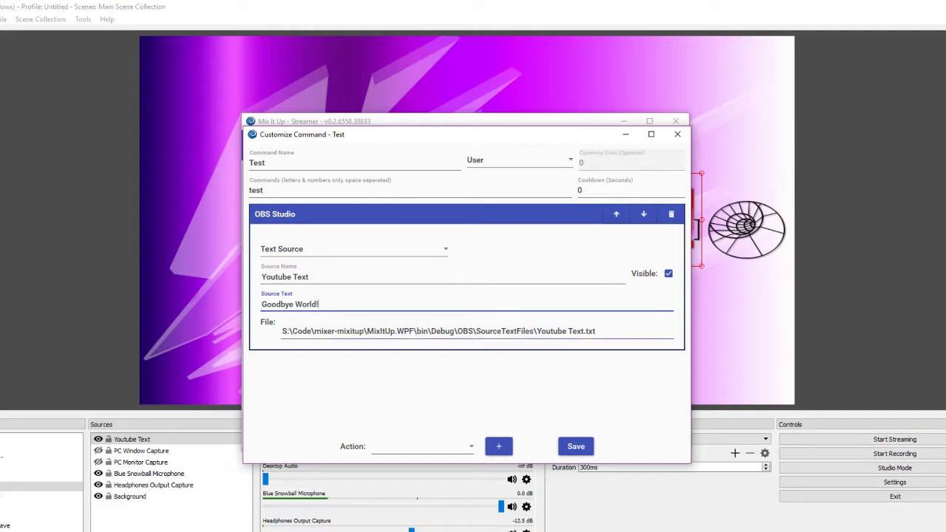
# Copy the generated Youtube Text file path and save the Test command
pyautogui.moveTo(282, 331); pyautogui.dragTo(322, 331)
pyautogui.click(596, 330)
pyautogui.hotkey('ctrl', 'a')
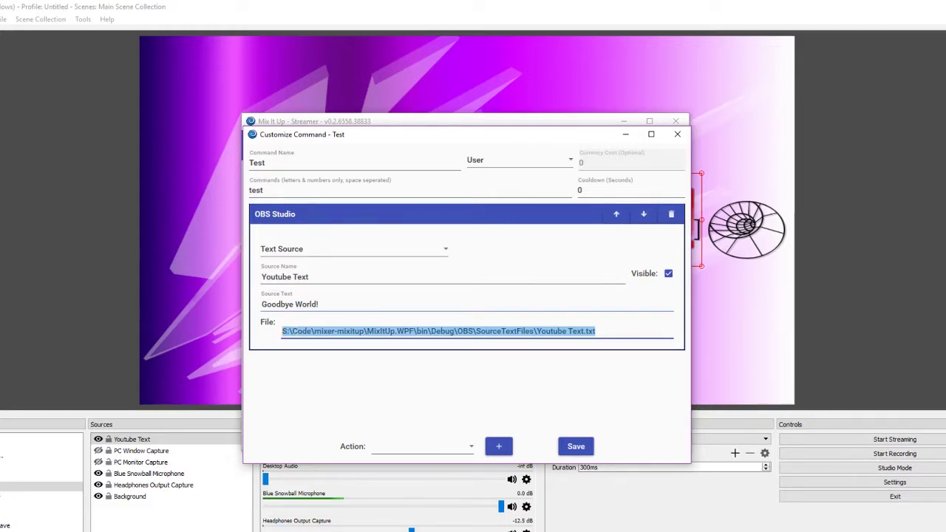
pyautogui.tripleClick(290, 304)
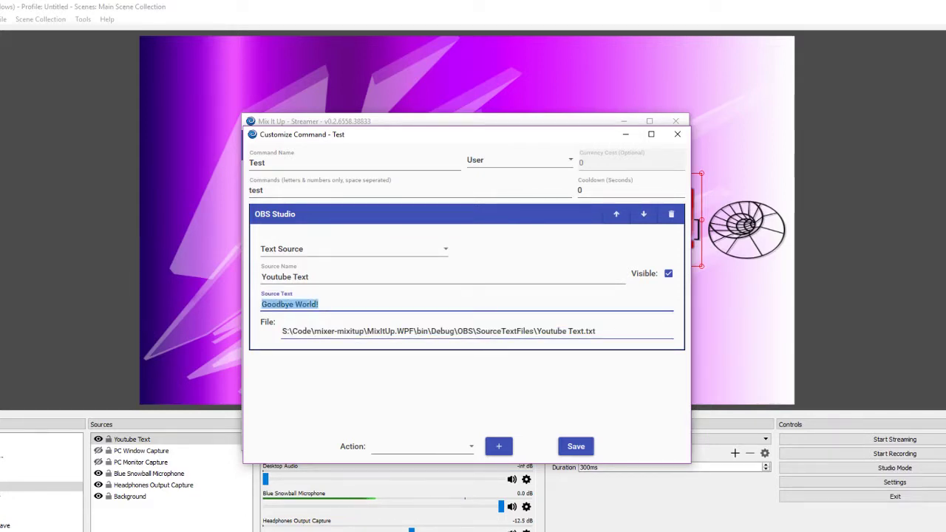
pyautogui.moveTo(596, 331); pyautogui.dragTo(281, 331)
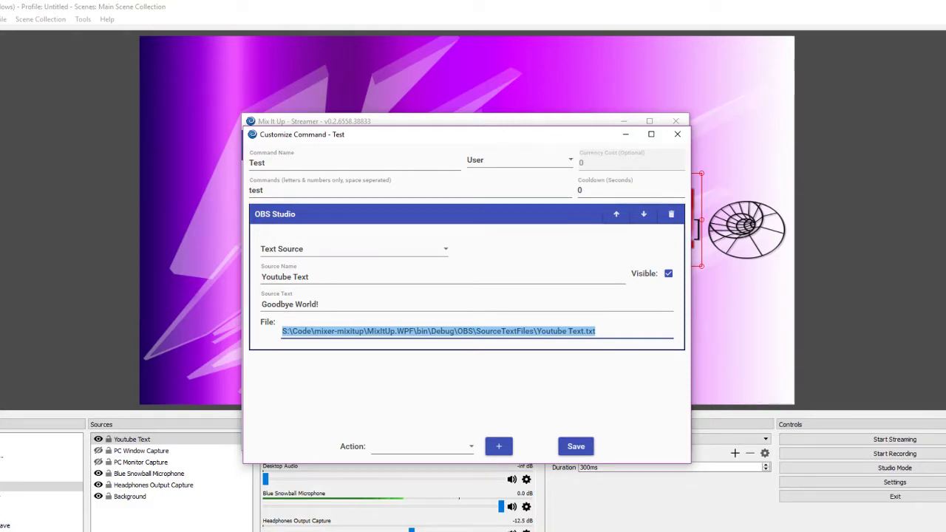
pyautogui.rightClick(337, 336)
pyautogui.click(384, 368)
pyautogui.click(575, 446)
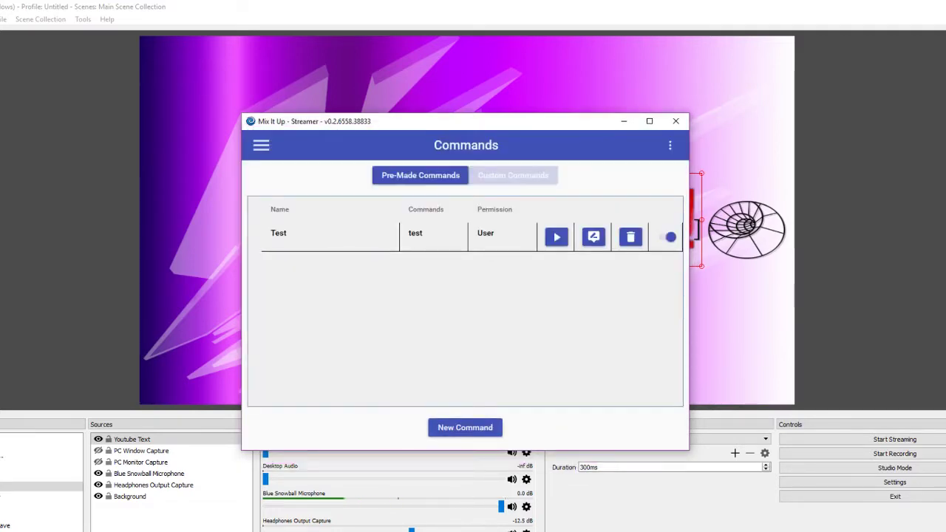
# Tick Read from file in the Youtube Text source's properties, then reopen Mix It Up's Test command
pyautogui.hotkey('alt', 'Tab')
pyautogui.rightClick(135, 439)
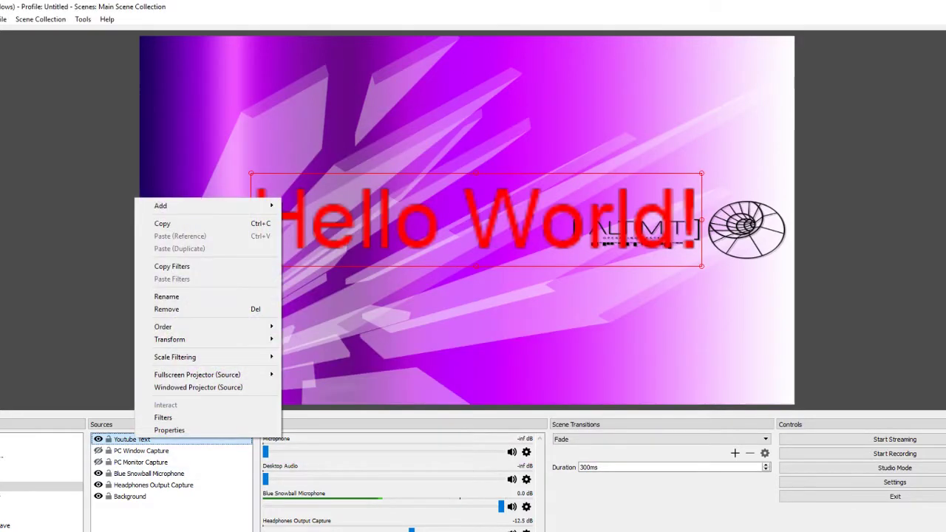
pyautogui.click(159, 428)
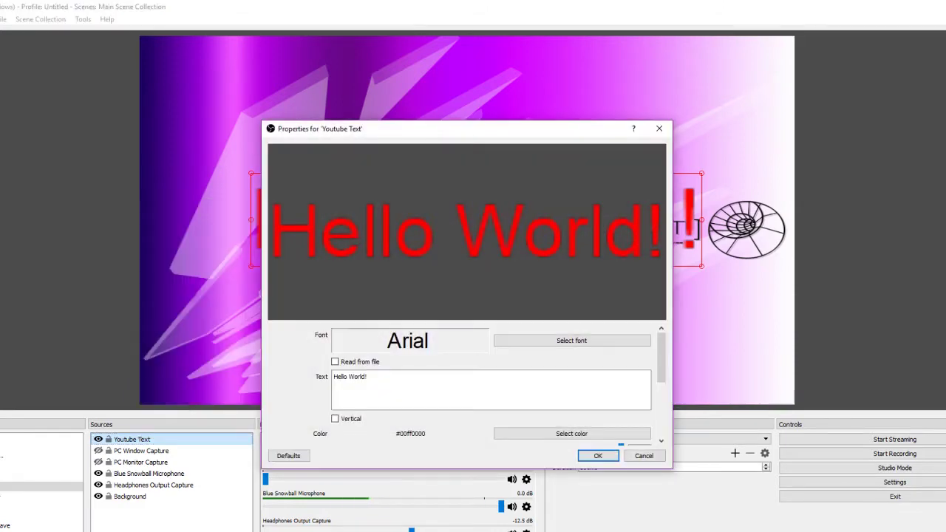
pyautogui.scroll(-5, 466, 384)
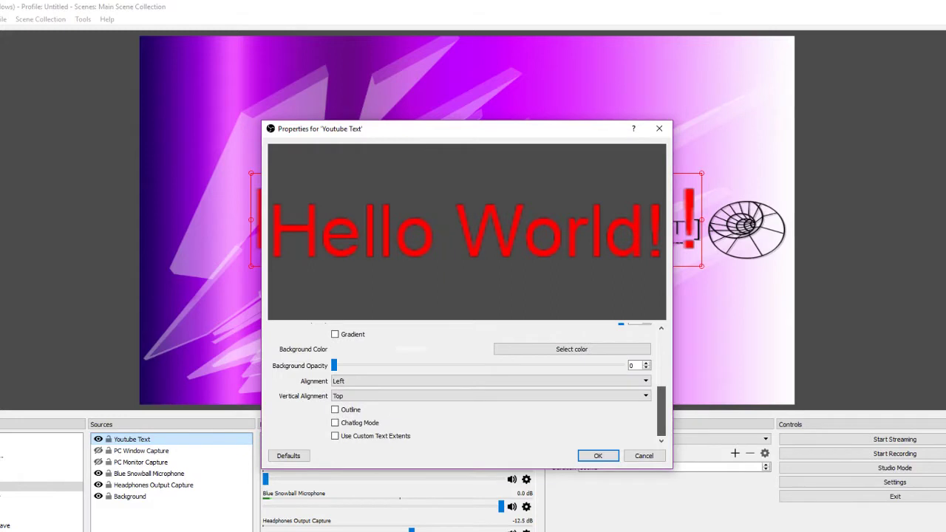
pyautogui.scroll(5, 466, 384)
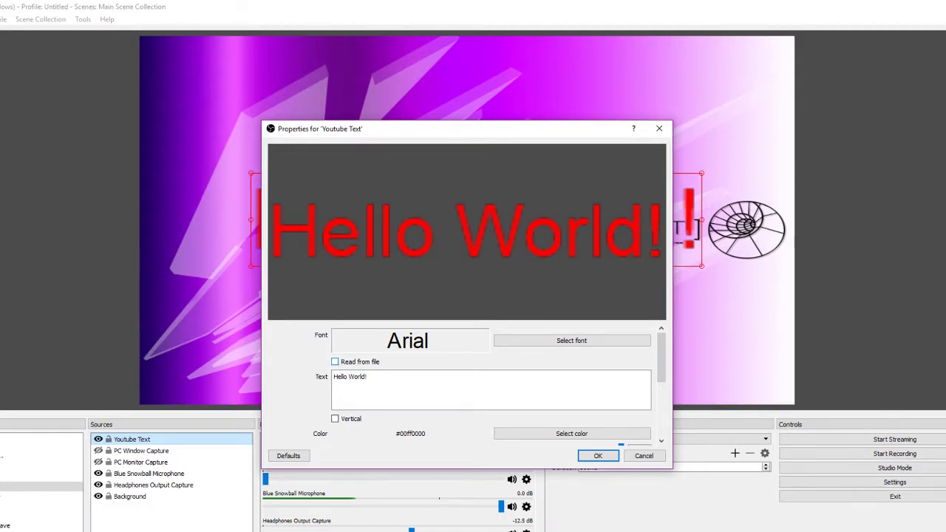
pyautogui.click(335, 361)
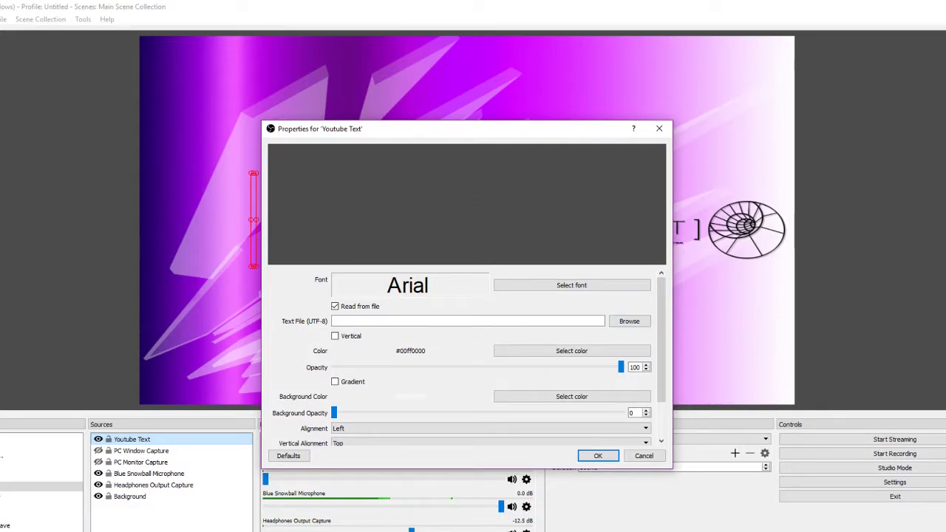
pyautogui.hotkey('alt', 'Tab')
pyautogui.click(593, 236)
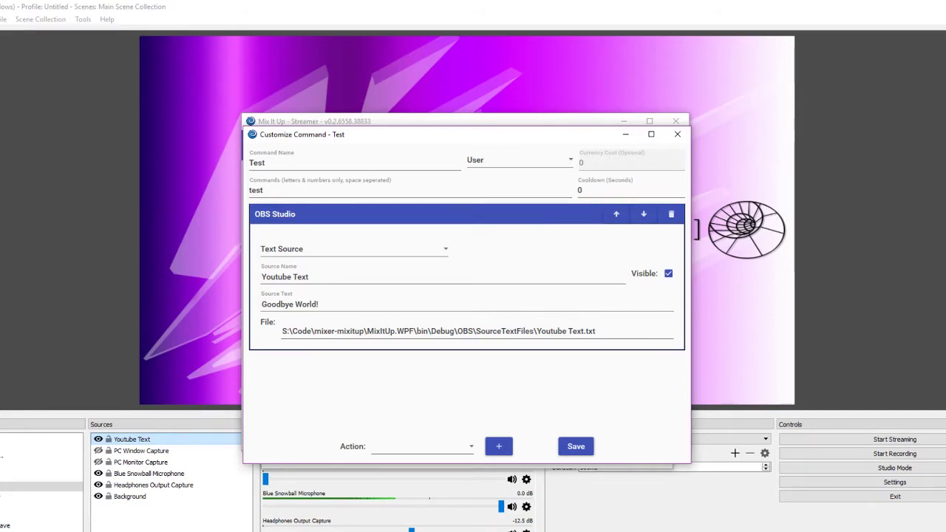
# Copy the Youtube Text.txt file path from the Test command's Text Source action
pyautogui.moveTo(595, 331); pyautogui.dragTo(282, 331)
pyautogui.rightClick(310, 332)
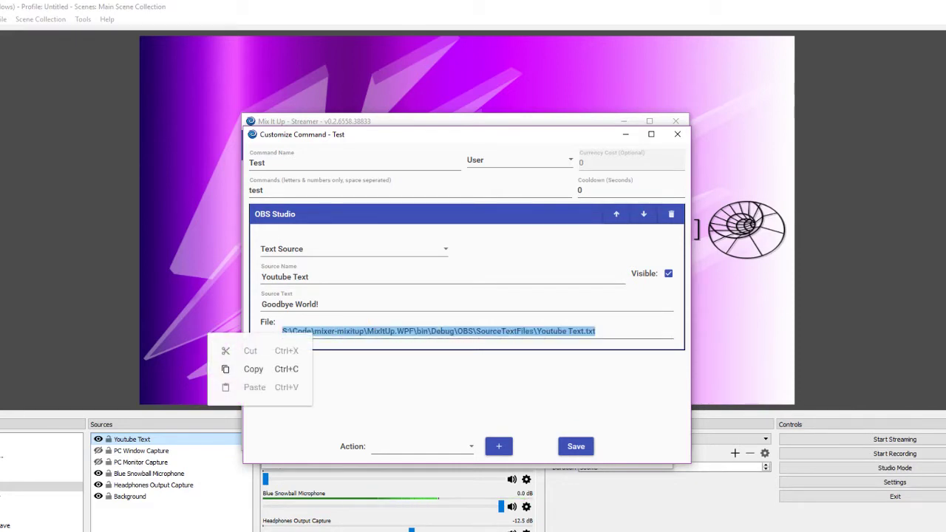
pyautogui.click(244, 367)
# Set the Youtube Text source's file to the pasted Youtube Text.txt path and apply it
pyautogui.doubleClick(131, 439)
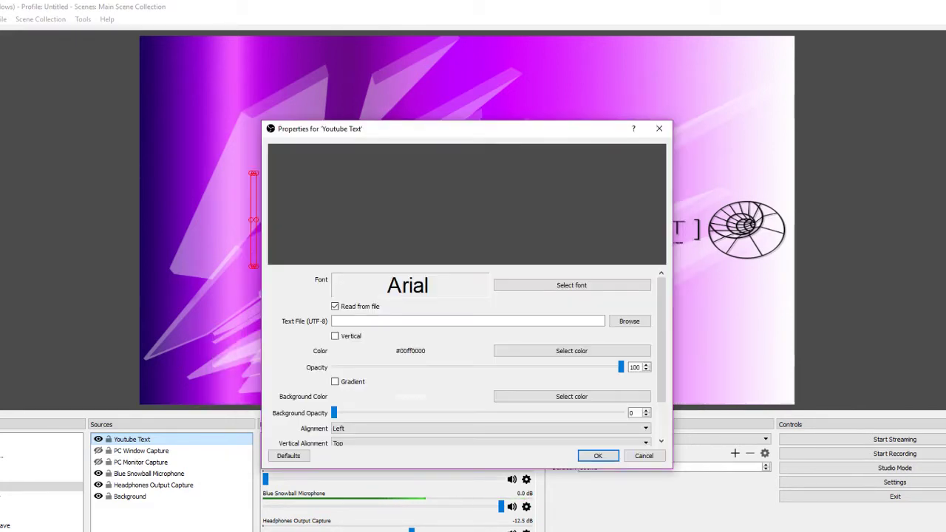
pyautogui.click(628, 320)
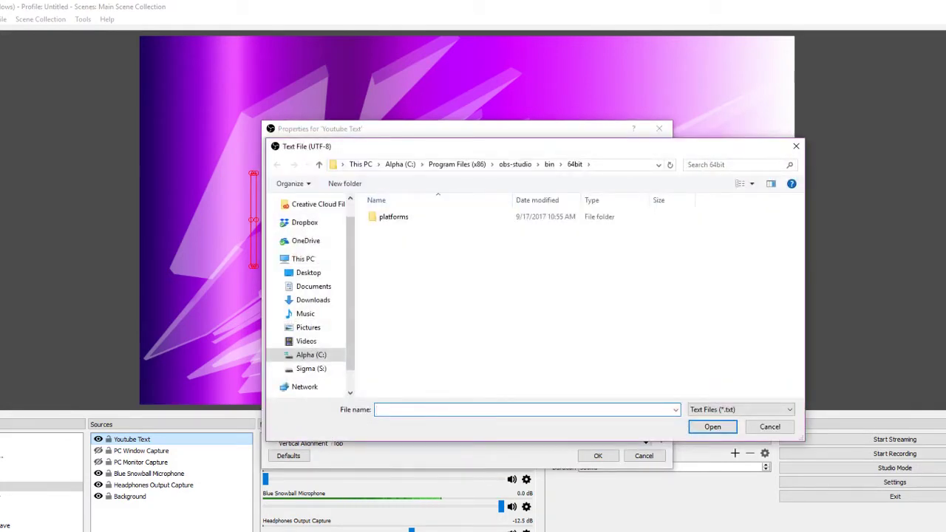
pyautogui.hotkey('ctrl', 'v')
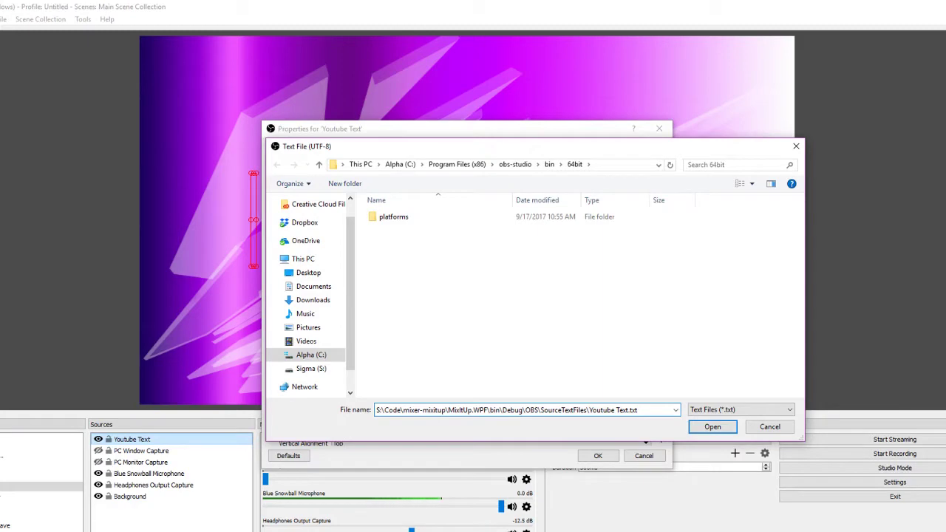
pyautogui.press('Return')
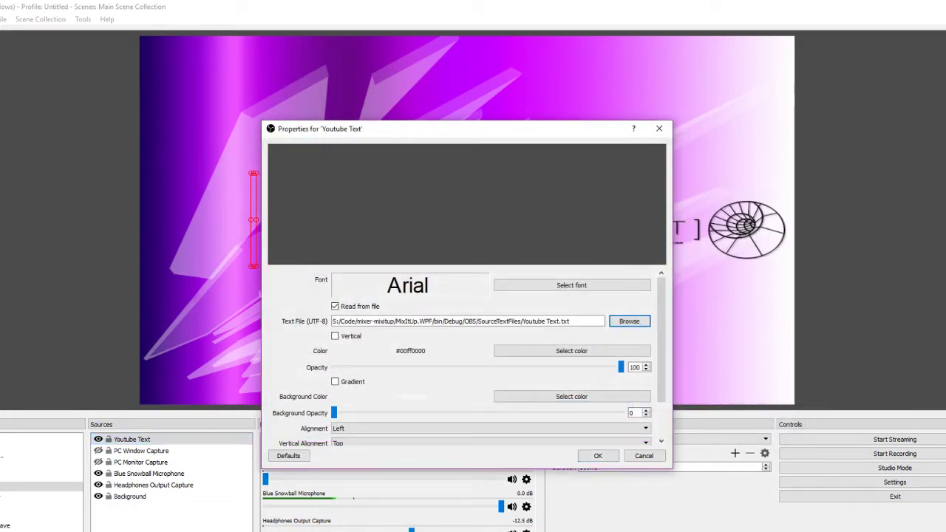
pyautogui.hotkey('alt', 'Tab')
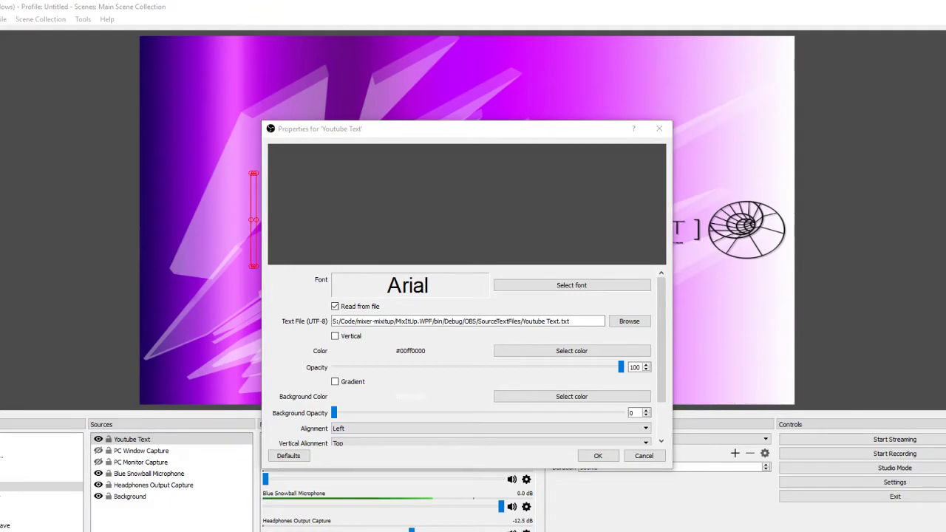
pyautogui.click(597, 455)
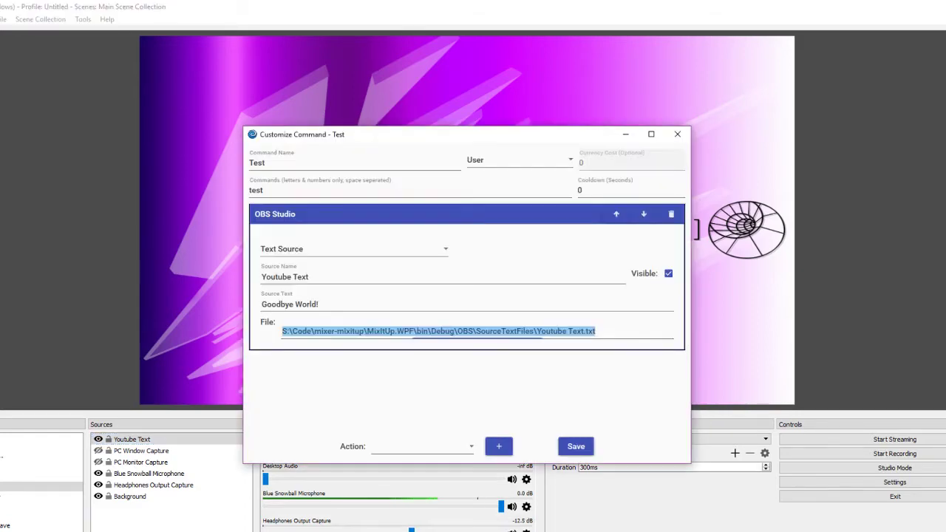
# Save the Test command and drag the Commands window lower to uncover the OBS logo
pyautogui.click(384, 529)
pyautogui.click(576, 446)
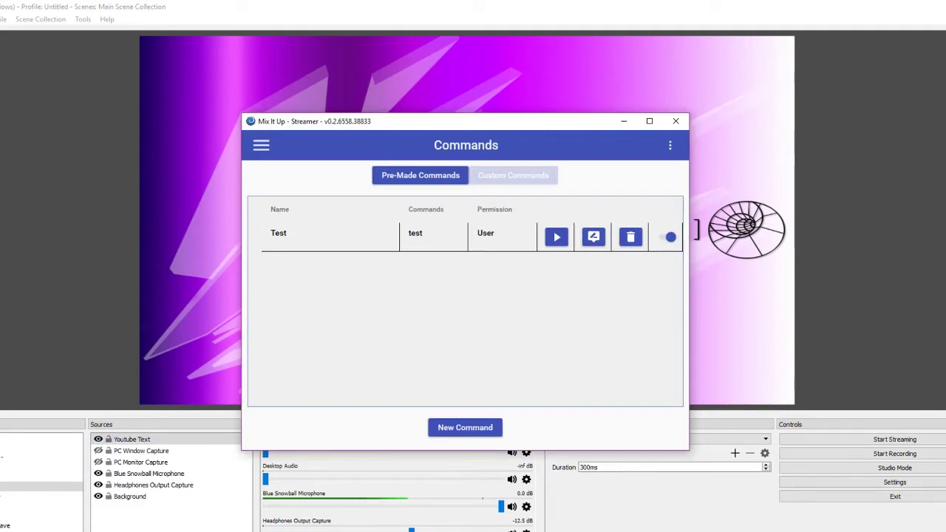
pyautogui.moveTo(499, 126)
pyautogui.mouseDown()
pyautogui.moveTo(495, 277)
pyautogui.moveTo(485, 262)
pyautogui.mouseUp()
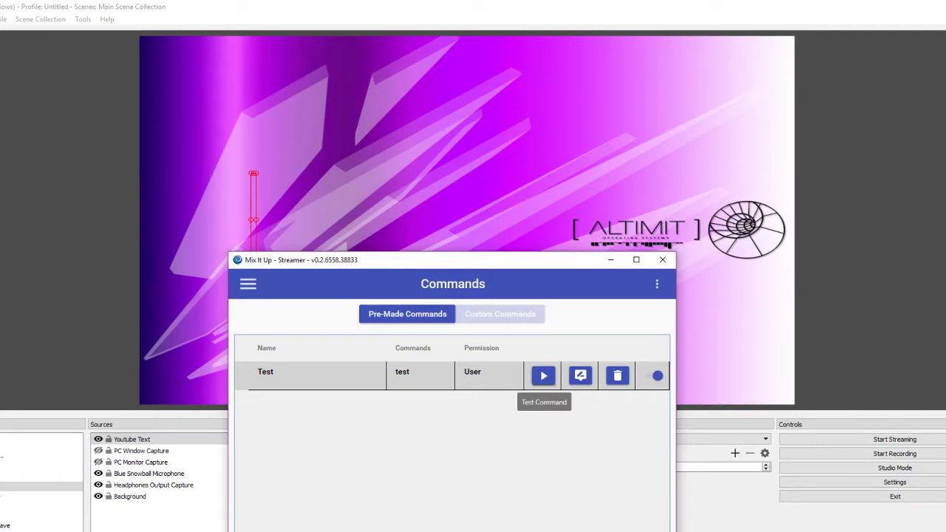
# Reopen the Test command, check the Goodbye World! text and file path, and save again
pyautogui.click(580, 376)
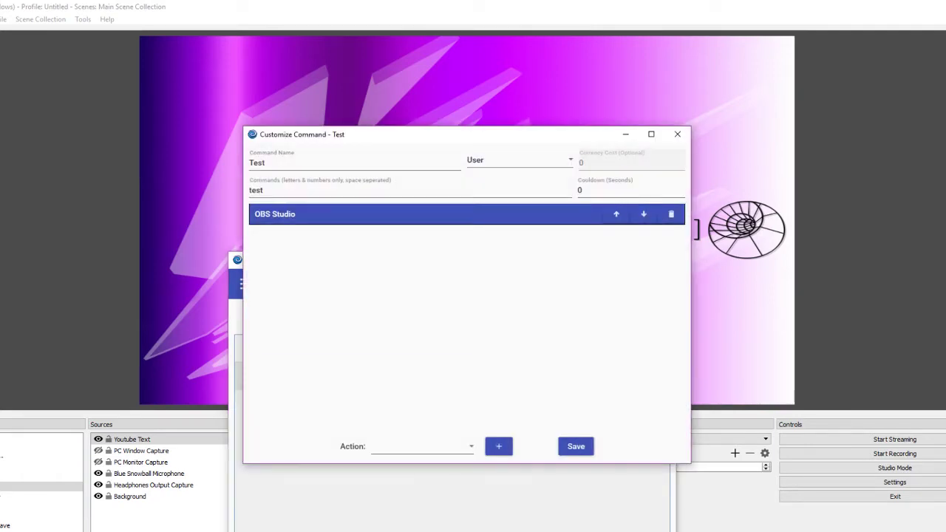
pyautogui.tripleClick(290, 304)
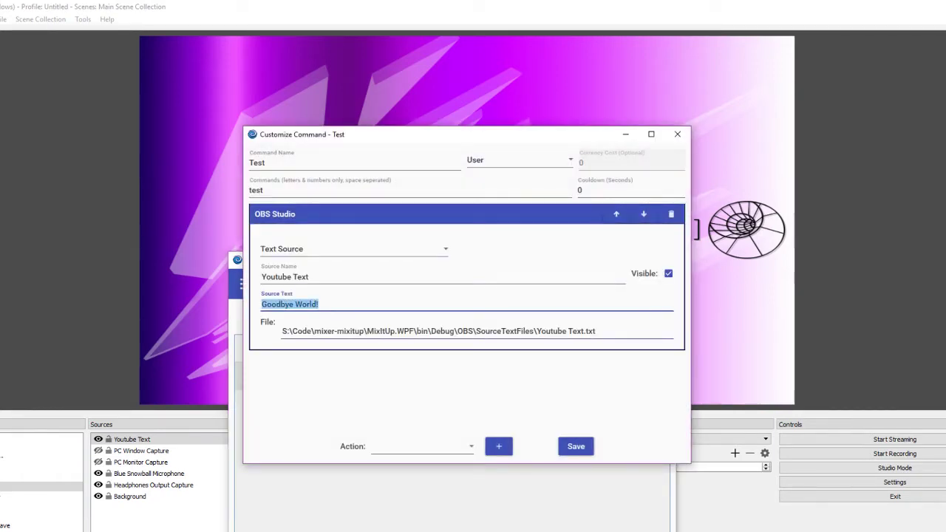
pyautogui.moveTo(282, 331); pyautogui.dragTo(595, 331)
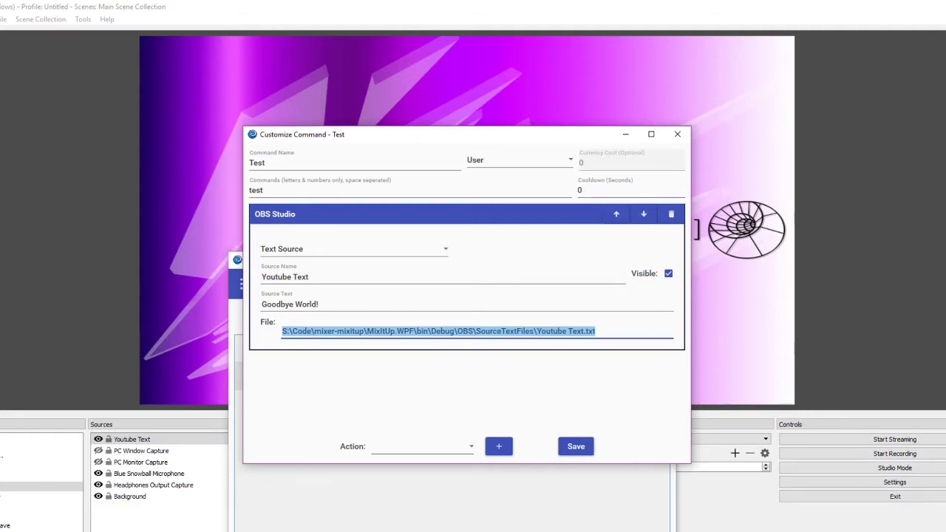
pyautogui.click(576, 446)
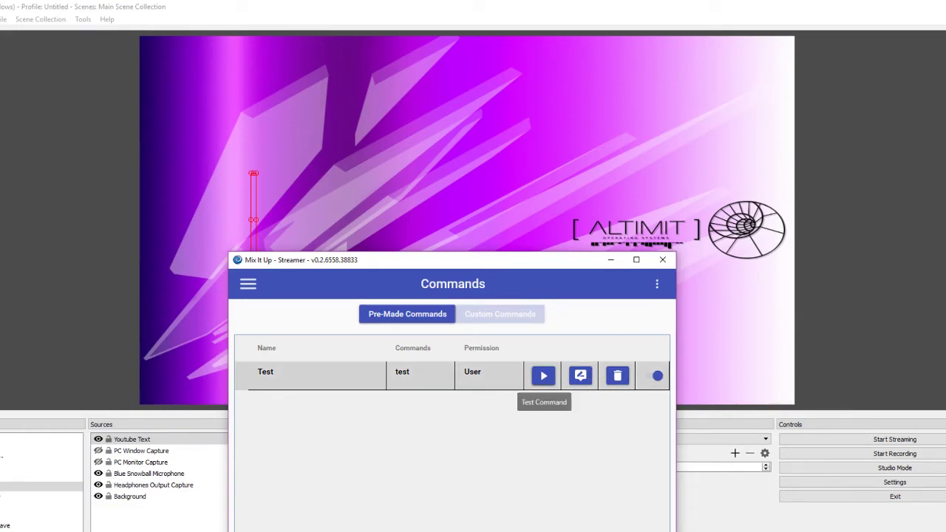
# Run the Test command to show Goodbye World! in red in the OBS preview
pyautogui.click(543, 375)
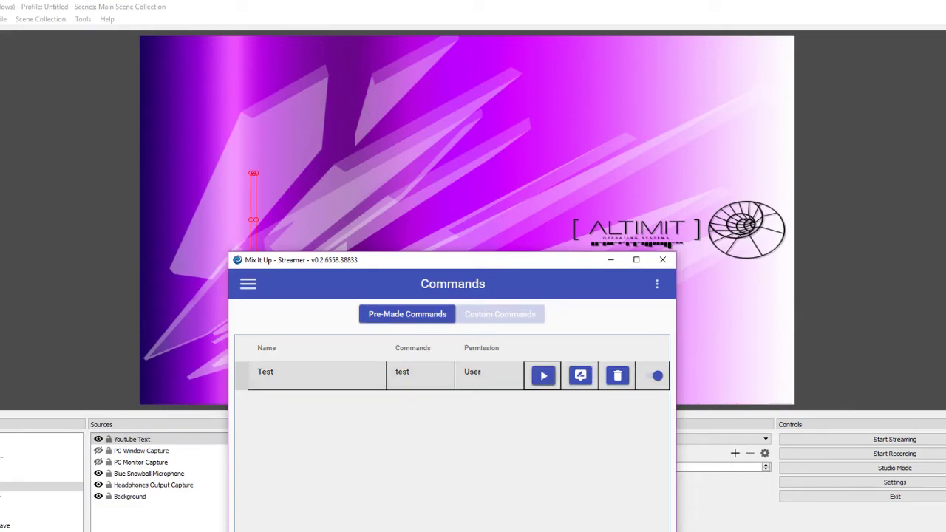